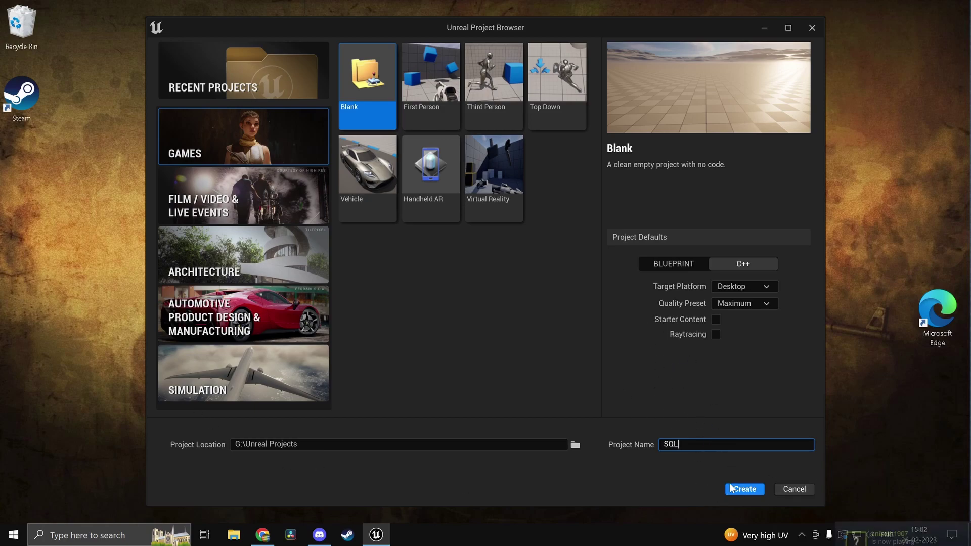
- Create the Games > Blank C++ project 'SQL' in G:\Unreal Projects
click(745, 494)
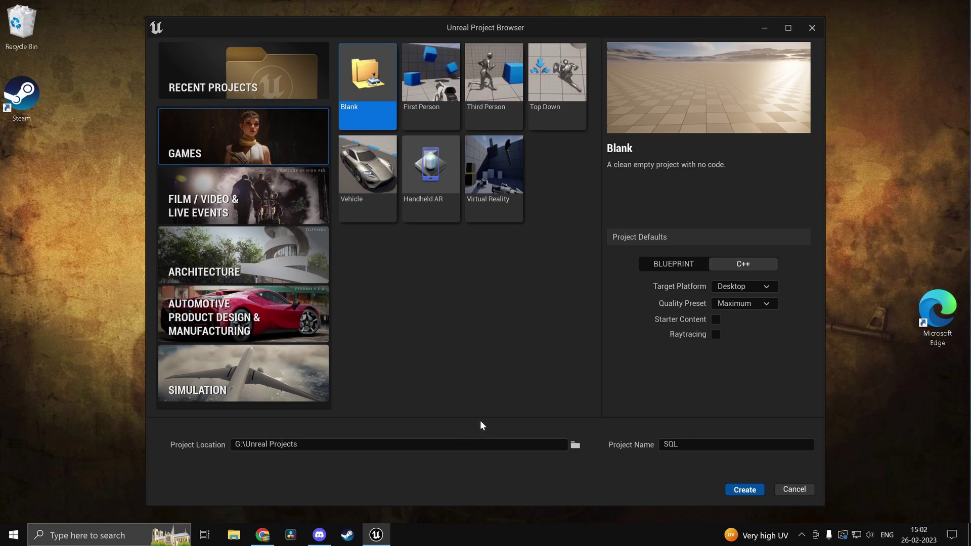
- Extract the MySQL plugin zip in Downloads and select the extracted MysqlDBUnrealengine4.26-main folder
click(237, 533)
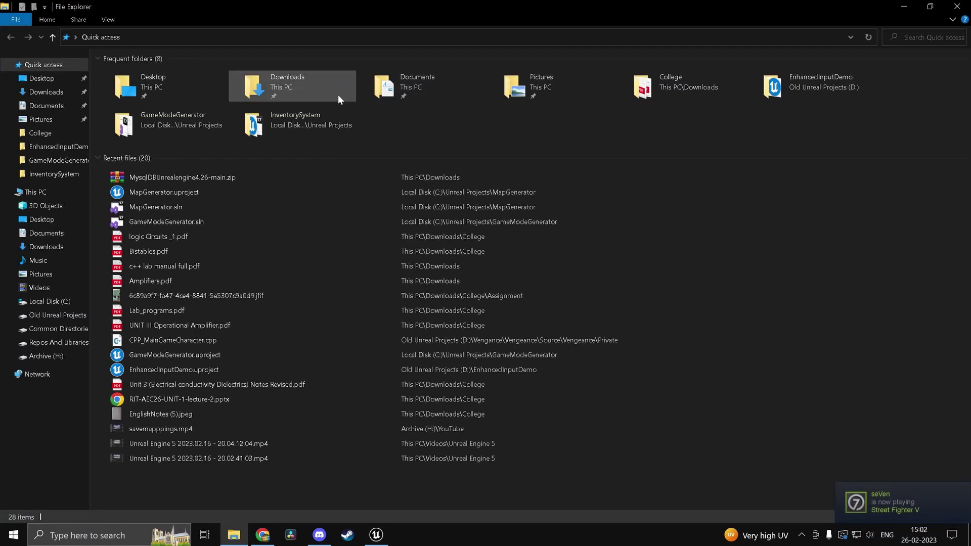
double_click(334, 86)
click(128, 106)
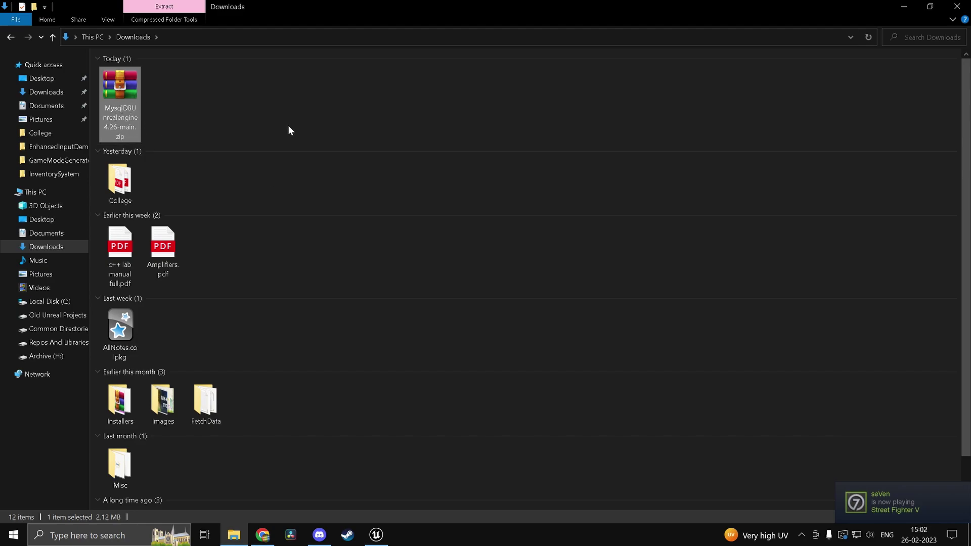
click(158, 93)
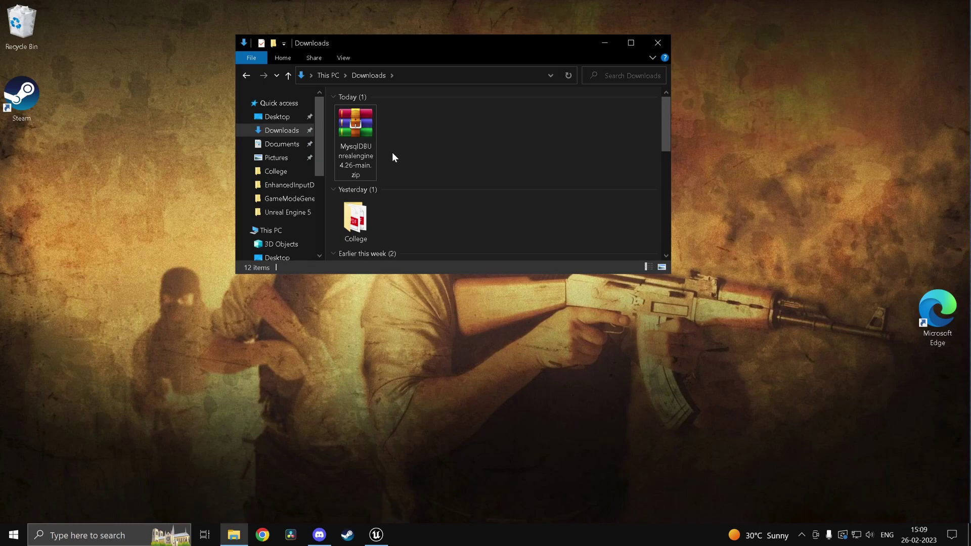
right_click(360, 131)
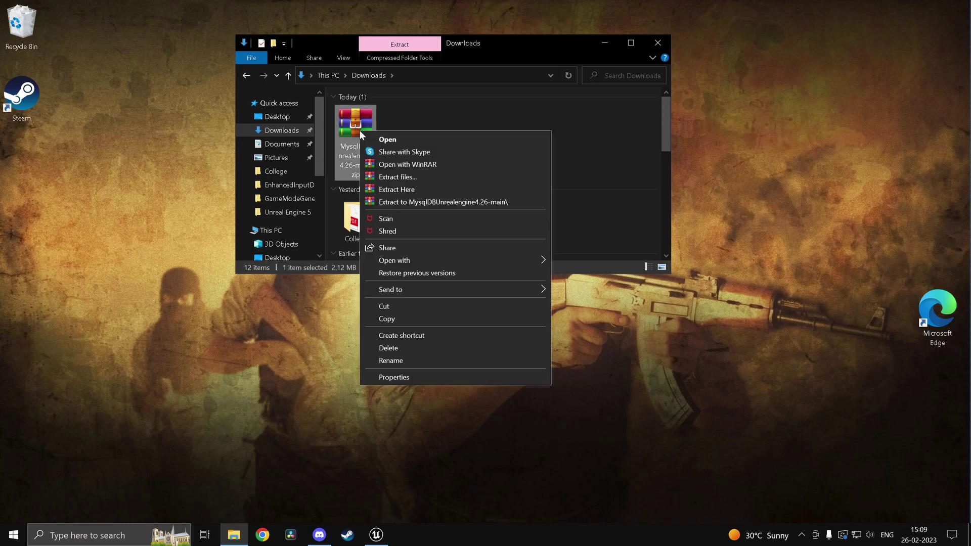
click(418, 190)
scroll(426, 181, down, 5)
click(495, 225)
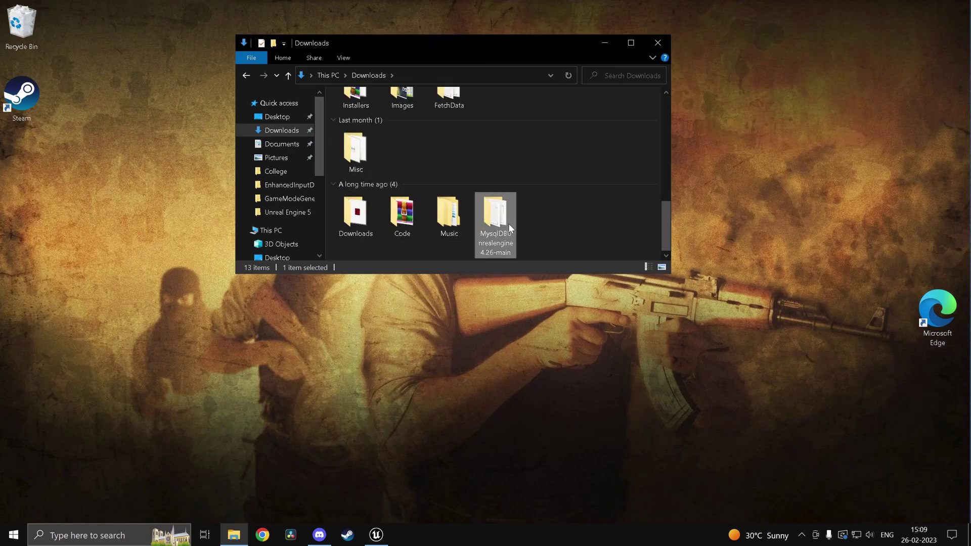
scroll(296, 202, down, 4)
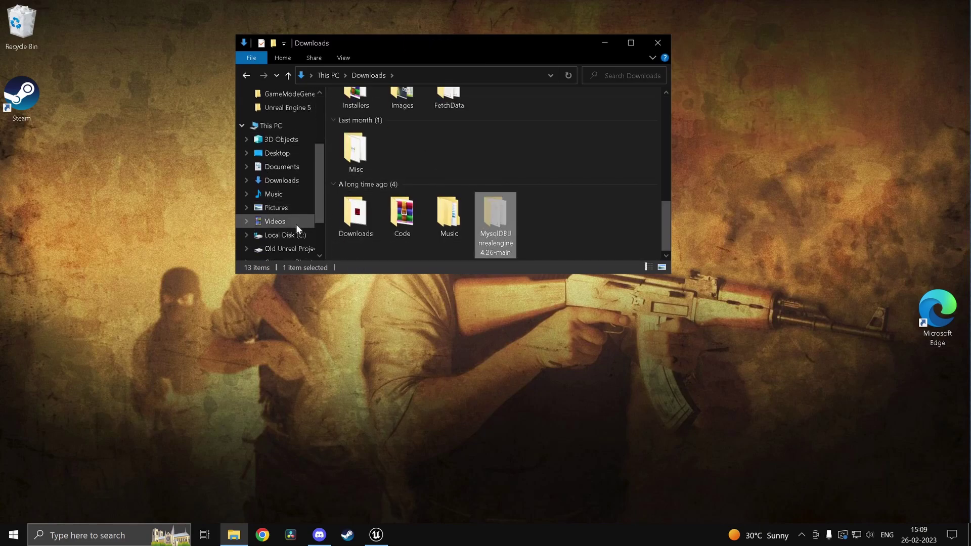
- Create a new folder named Plugins inside G:\Unreal Projects\SQL
click(301, 217)
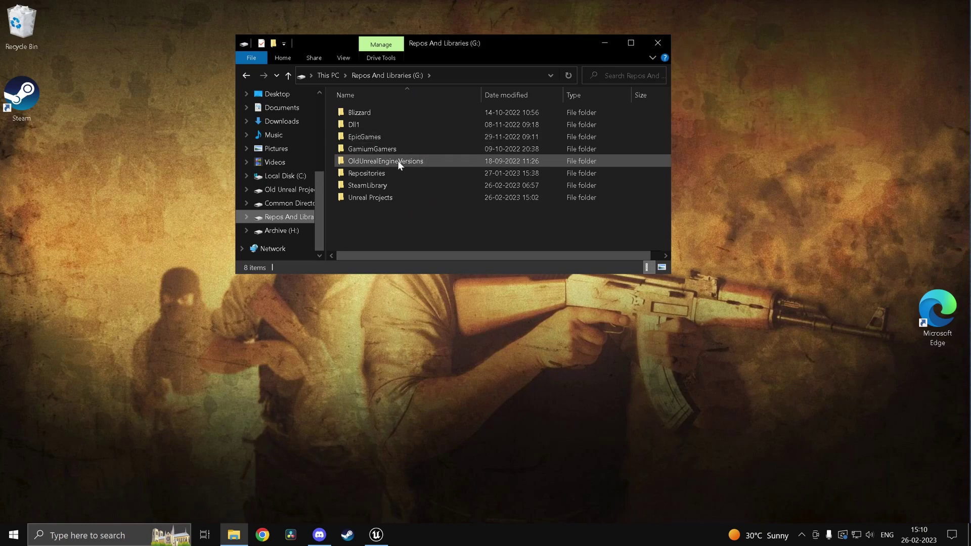
double_click(381, 196)
double_click(381, 125)
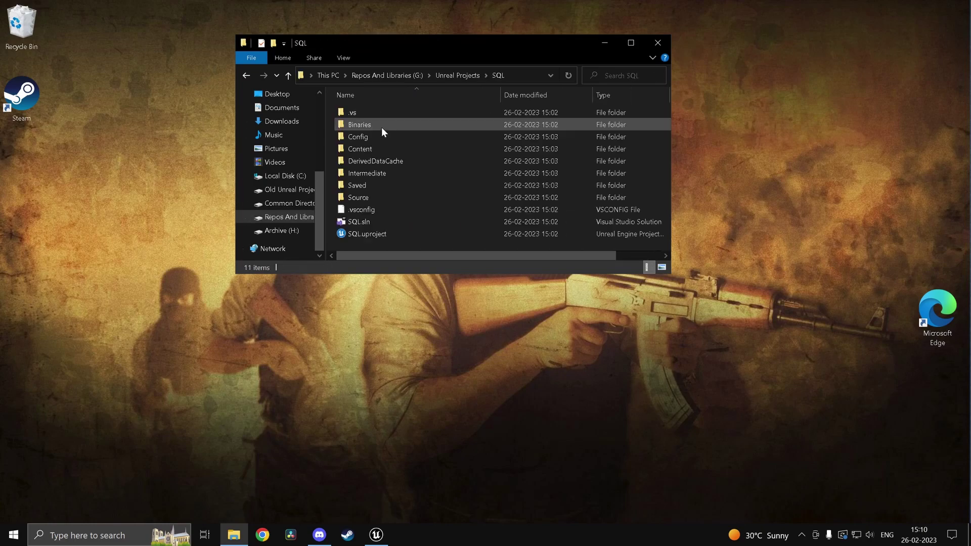
scroll(377, 225, right, 1)
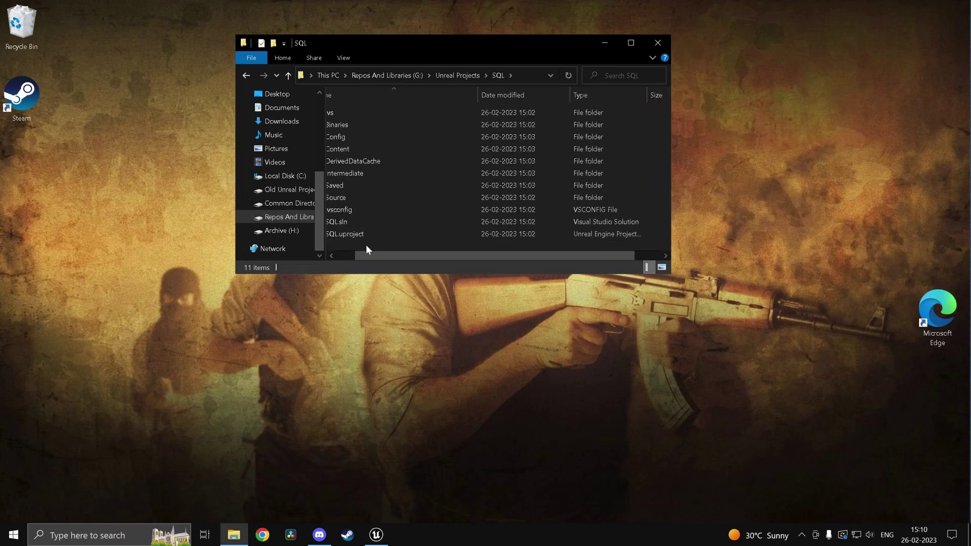
right_click(365, 245)
mouse_move(445, 420)
click(513, 419)
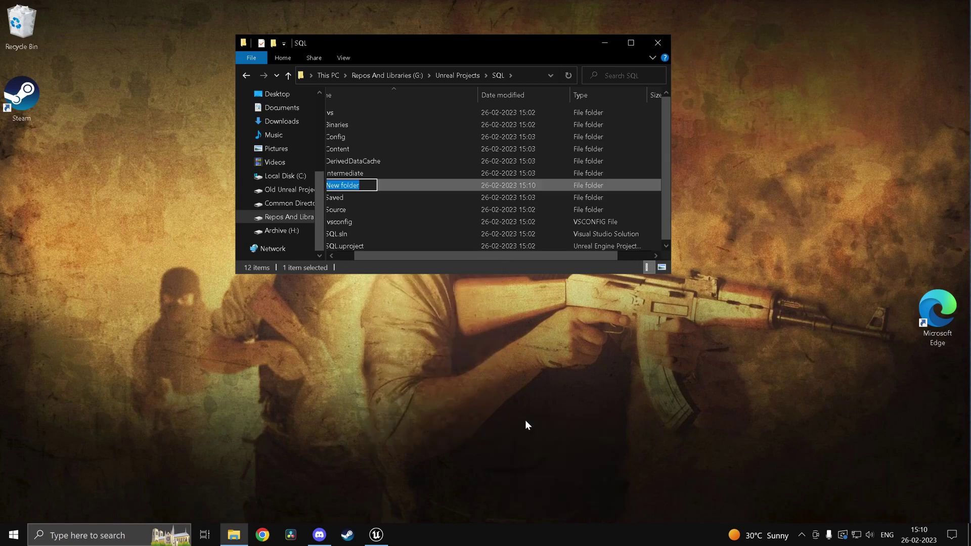
text(Plu)
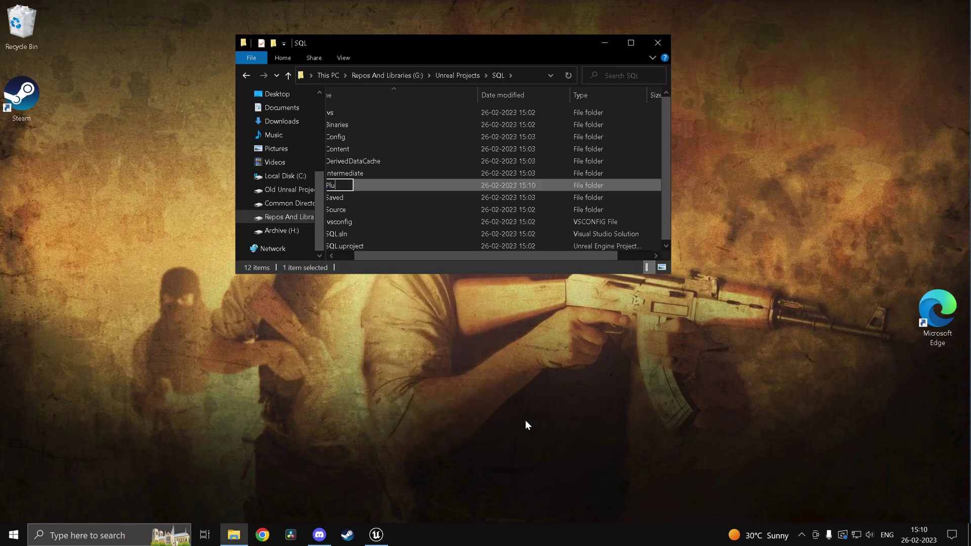
text(gins)
key(Return)
- Paste the plugin folder into Plugins and return to the SQL project folder
double_click(357, 185)
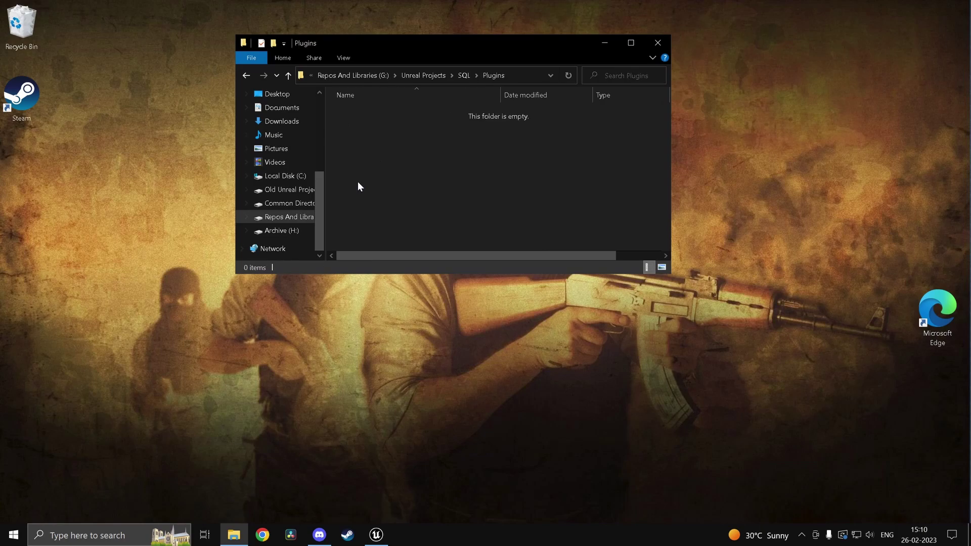
key(ctrl+v)
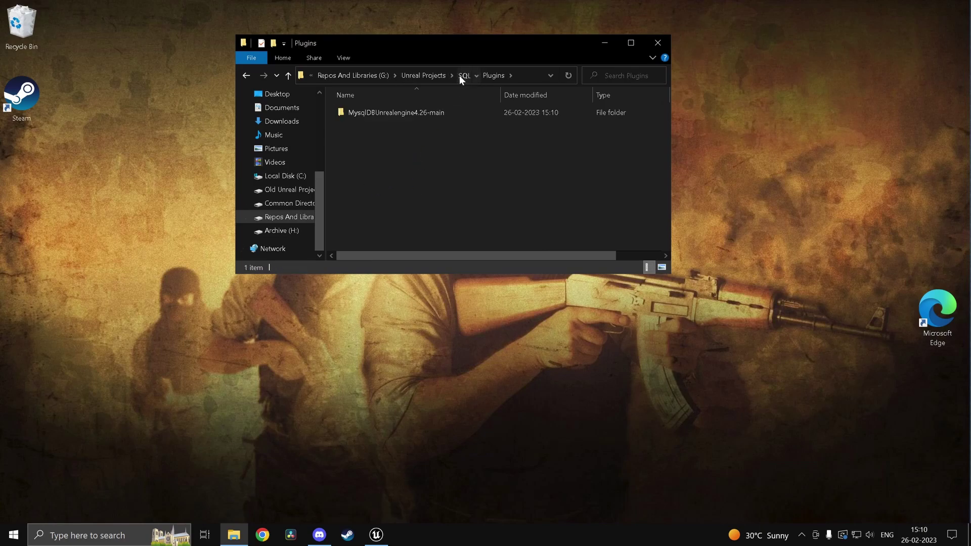
click(438, 75)
double_click(399, 126)
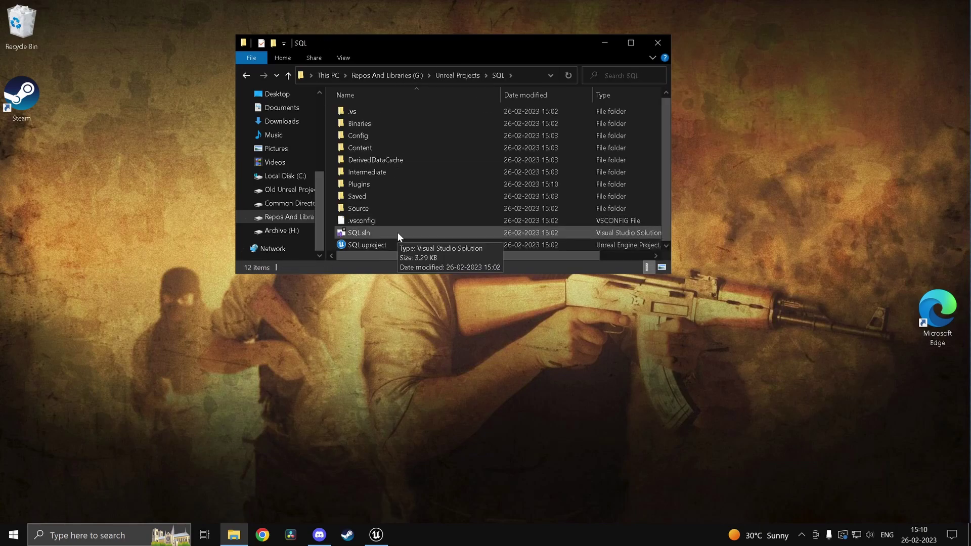
- Generate Visual Studio project files from SQL.uproject
right_click(388, 241)
click(375, 245)
right_click(375, 244)
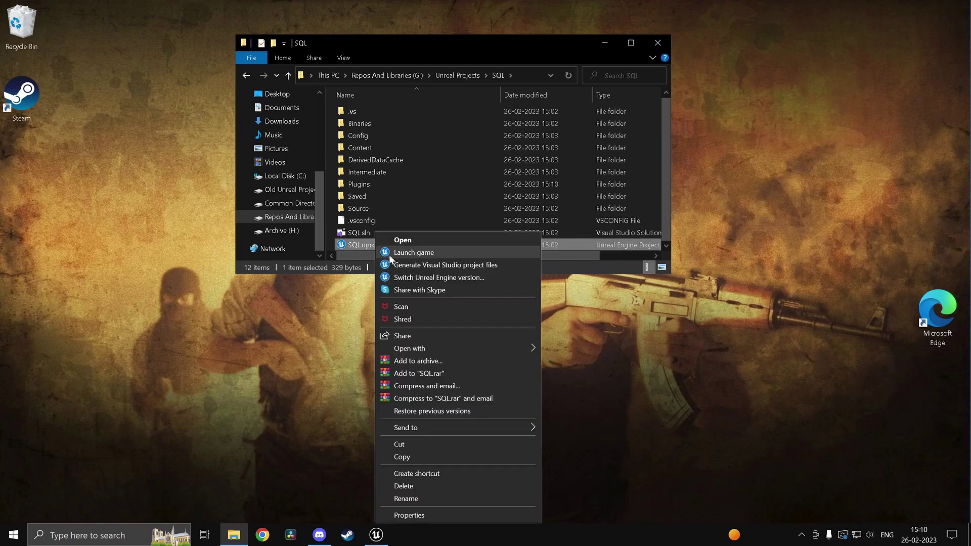
click(438, 262)
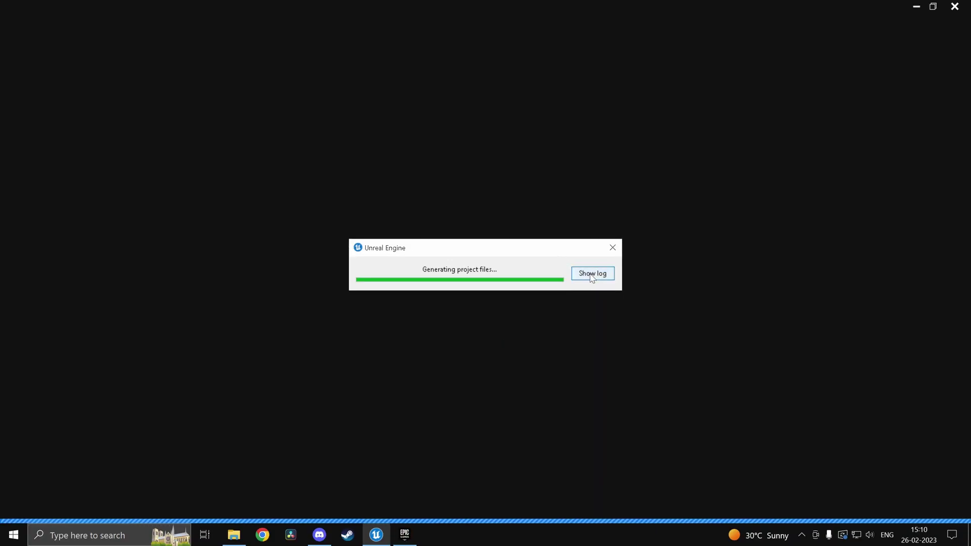
- Minimize the launcher and open SQL.sln in Visual Studio 2022
click(916, 6)
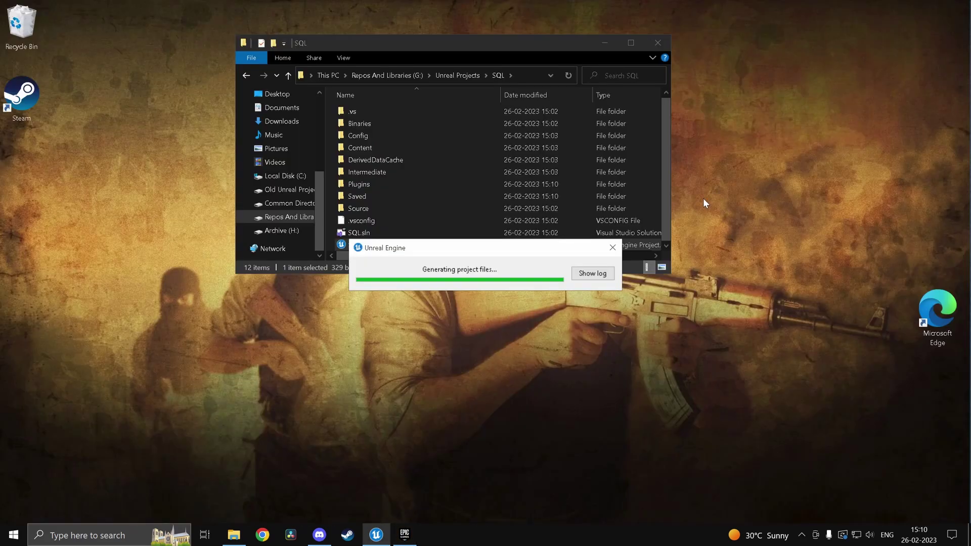
drag(486, 45, 510, 13)
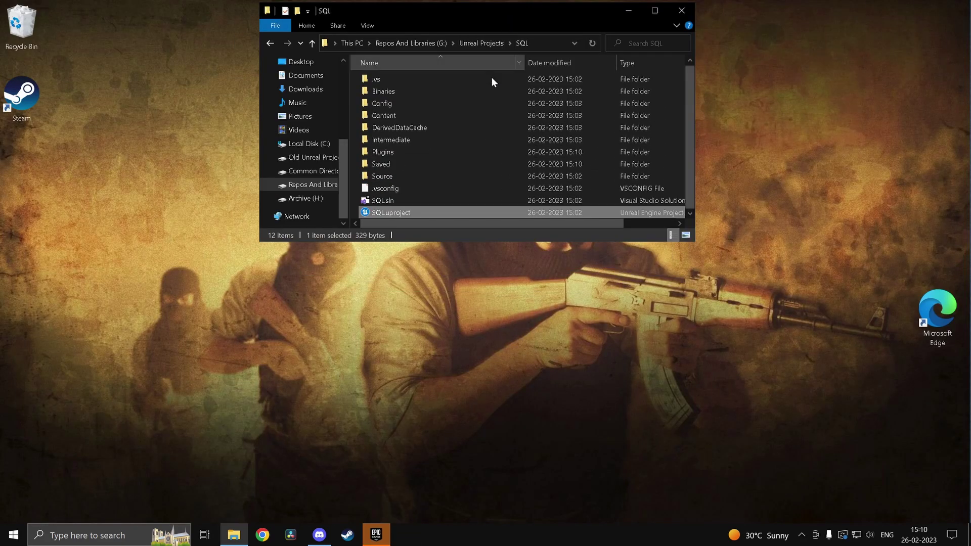
double_click(397, 202)
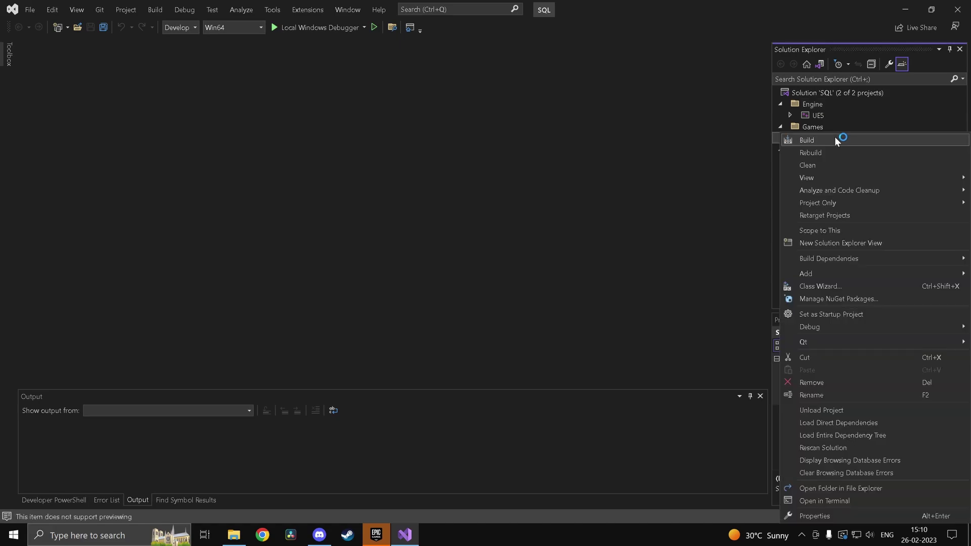
- Build the Games > SQL project until Build succeeded, then return to the SQL folder in Explorer
right_click(808, 140)
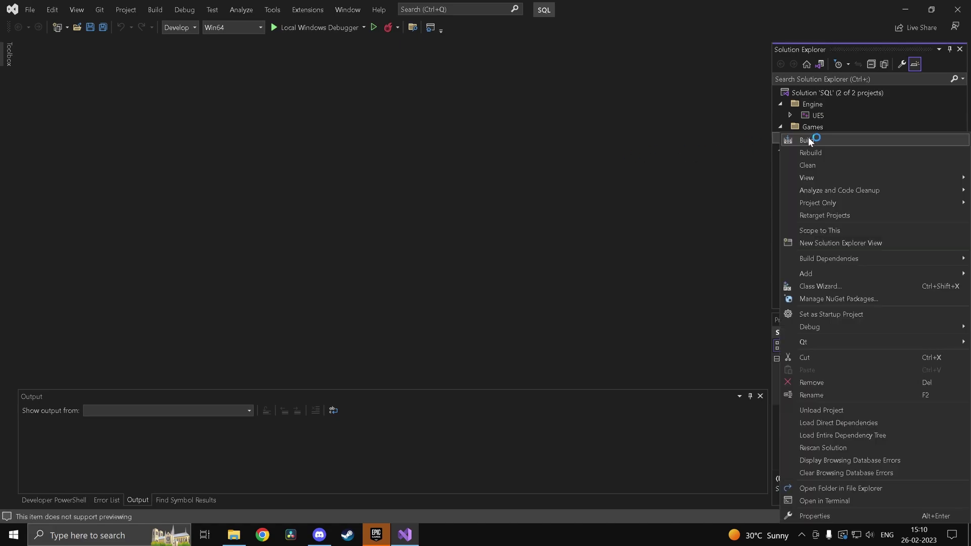
click(807, 140)
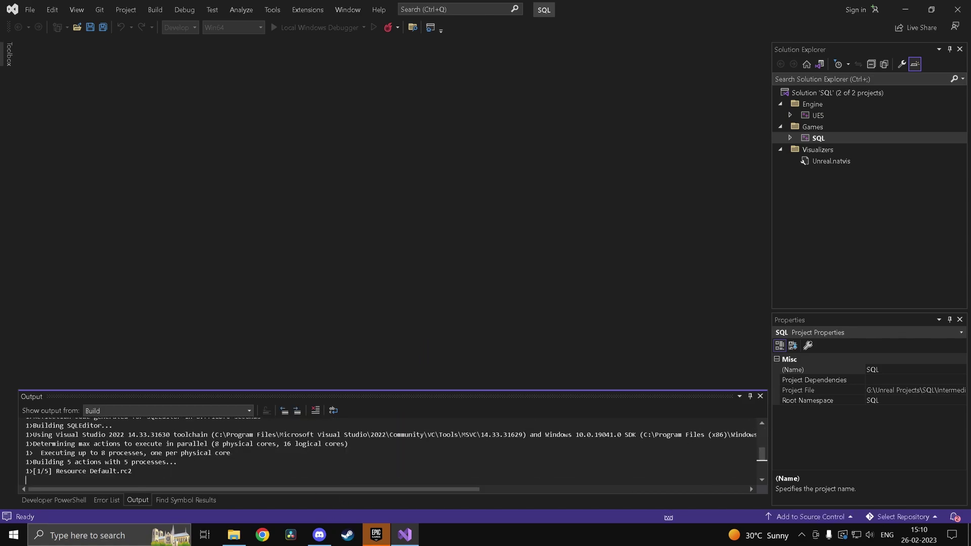
scroll(175, 455, down, 1)
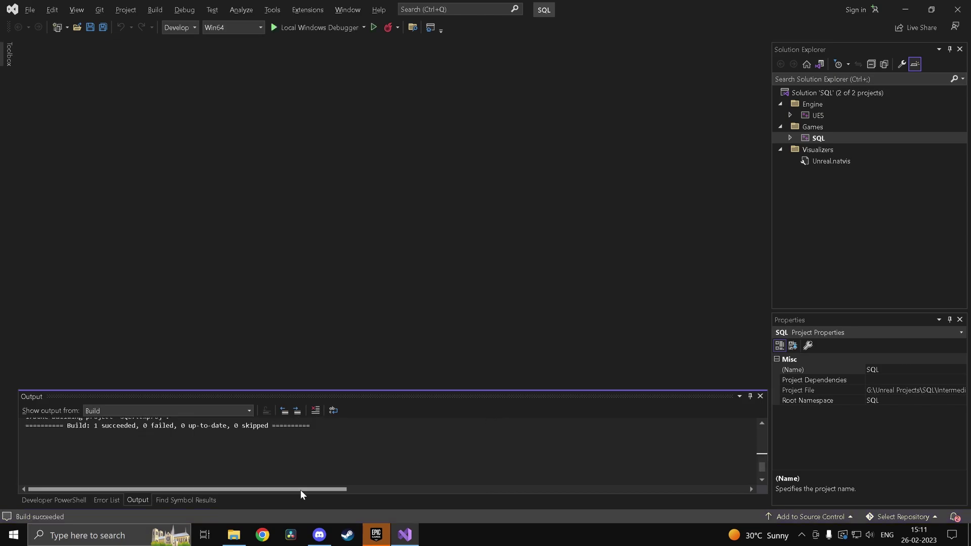
click(234, 535)
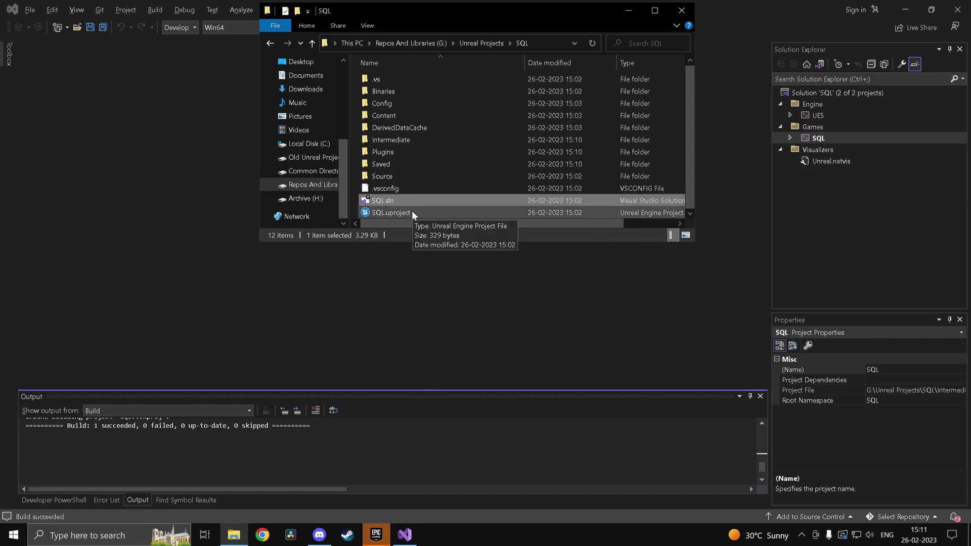
- Open SQL.uproject in Unreal Editor and add a new level named Map1 in Content
double_click(412, 213)
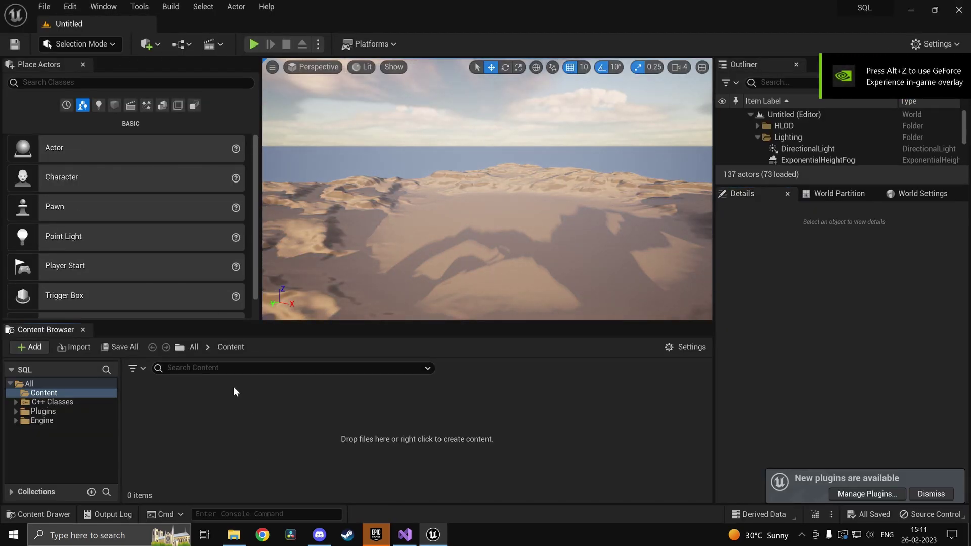
right_click(223, 450)
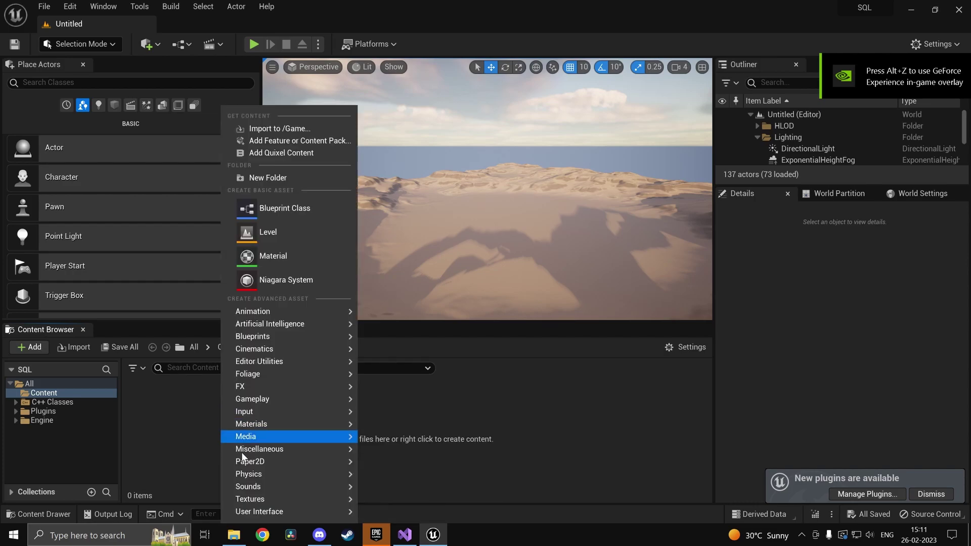
click(292, 234)
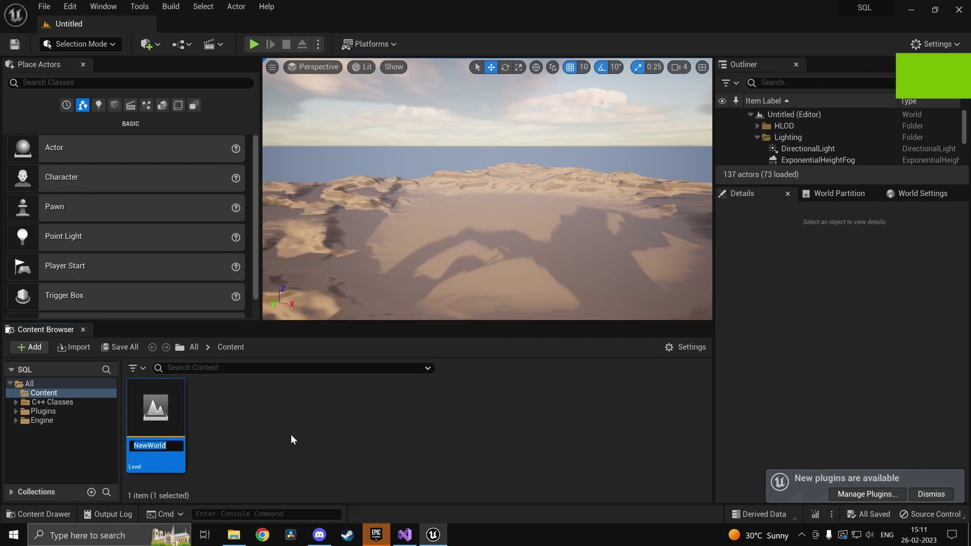
text(Map)
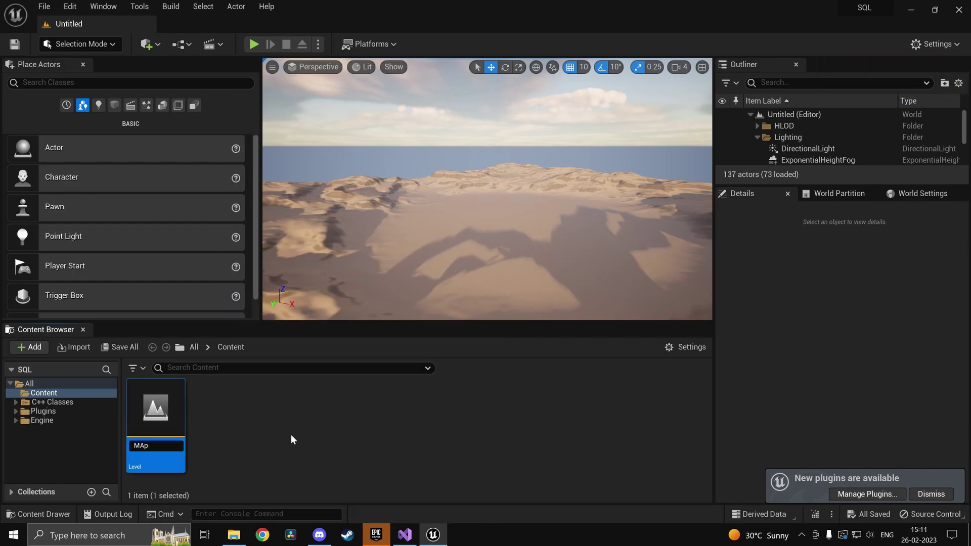
key(BackSpace)
key(BackSpace)
text(a)
key(BackSpace)
text(ap1)
key(Return)
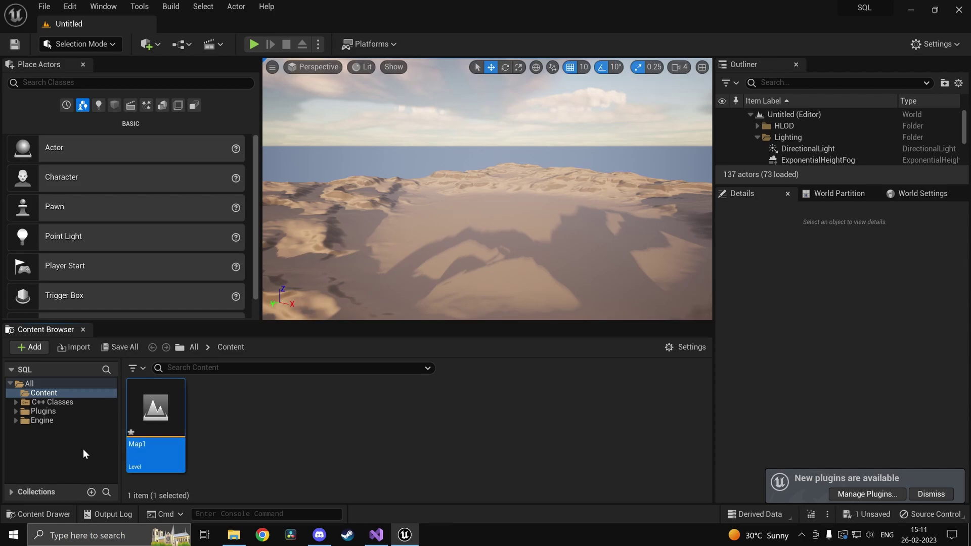
click(83, 448)
- Open Map1, saving the current level, and bring up its Level Blueprint maximized
double_click(173, 416)
click(490, 395)
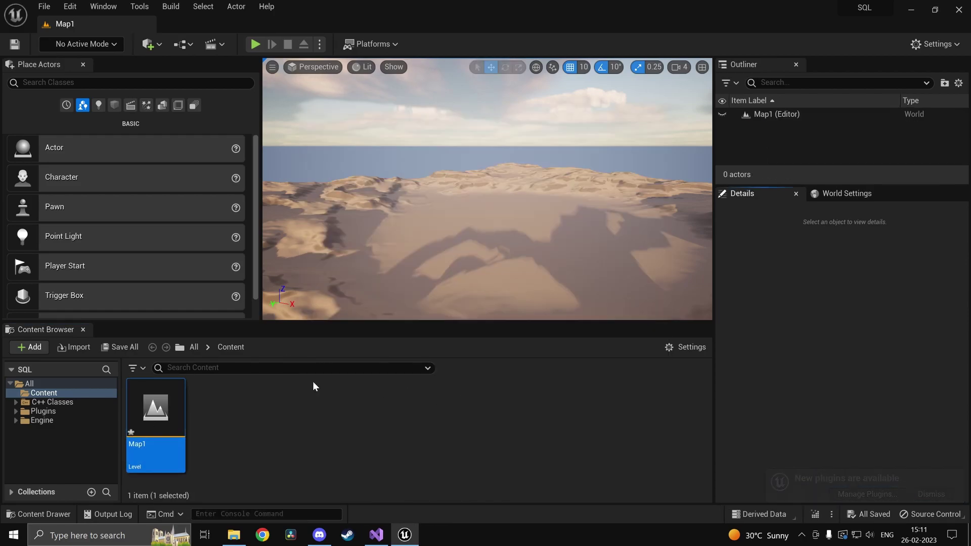
click(178, 45)
click(256, 126)
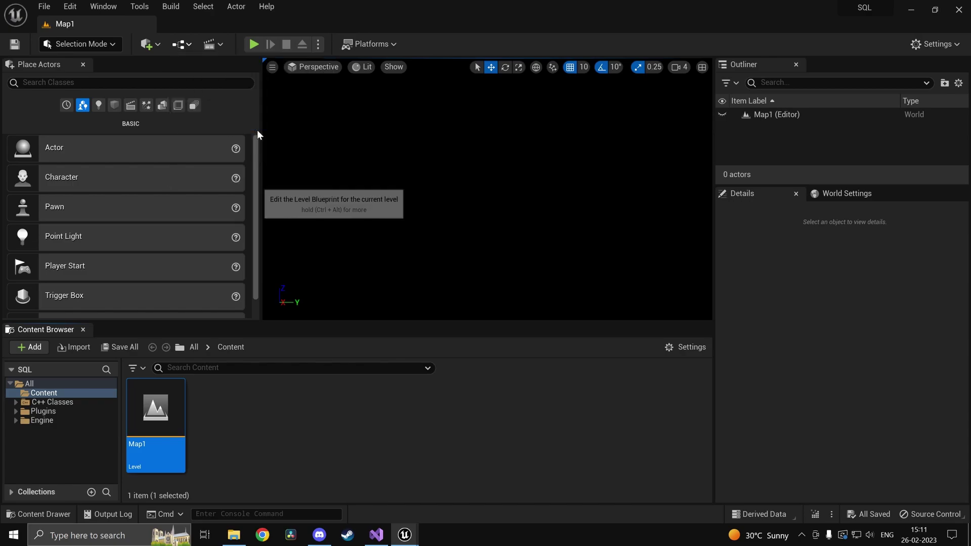
click(400, 85)
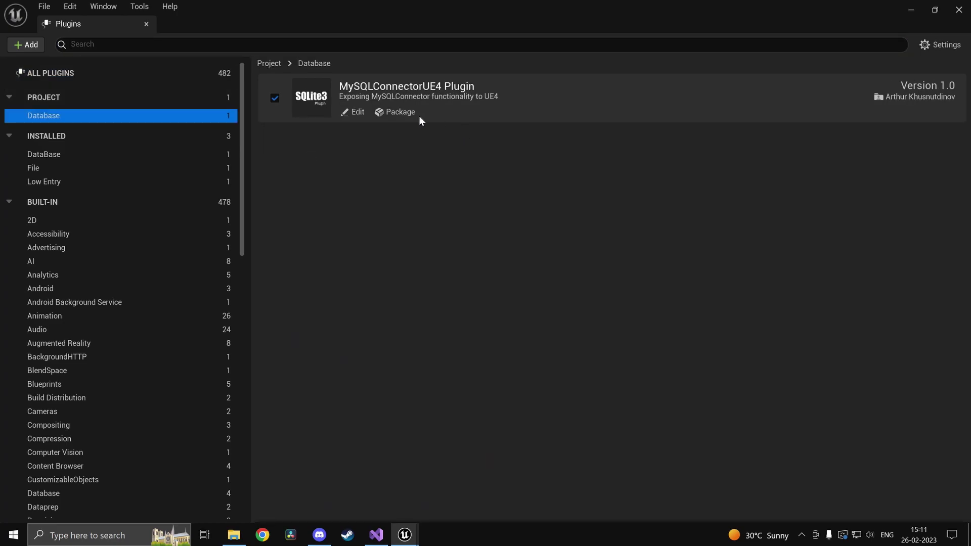
- Add a My SQL Connect node and wire Event BeginPlay into it
click(958, 10)
scroll(448, 310, up, 3)
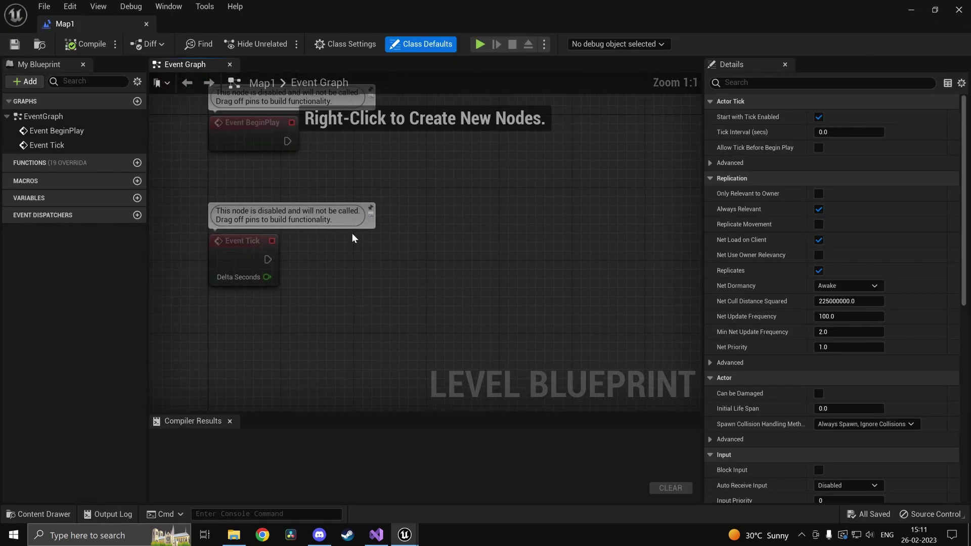
right_click(366, 182)
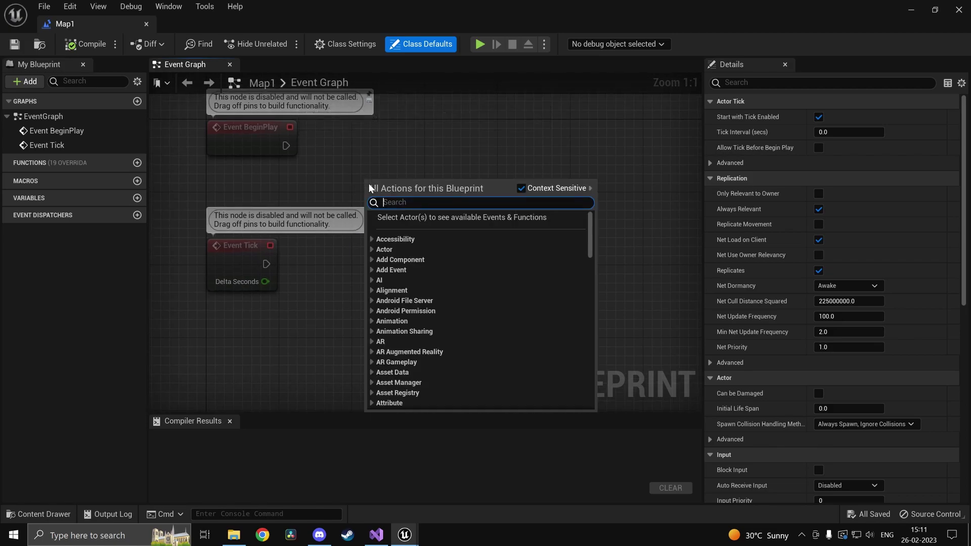
text(mysq)
key(Up)
key(Up)
key(Down)
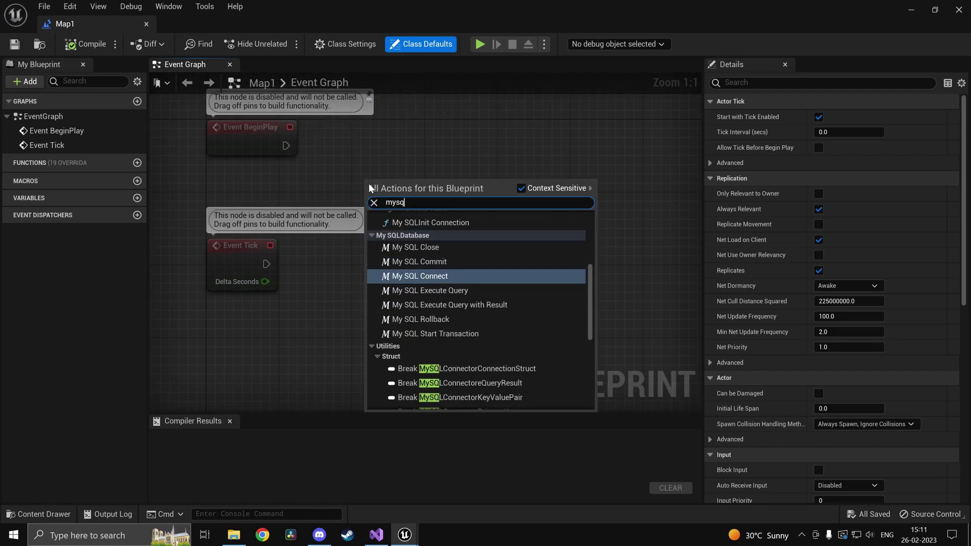
key(Return)
drag(389, 198, 285, 145)
drag(425, 125, 435, 134)
- Delete the Event Tick node and tidy My SQL Connect next to BeginPlay
drag(319, 313, 205, 224)
key(Delete)
right_drag(509, 298, 492, 340)
drag(428, 202, 399, 203)
right_drag(379, 360, 415, 305)
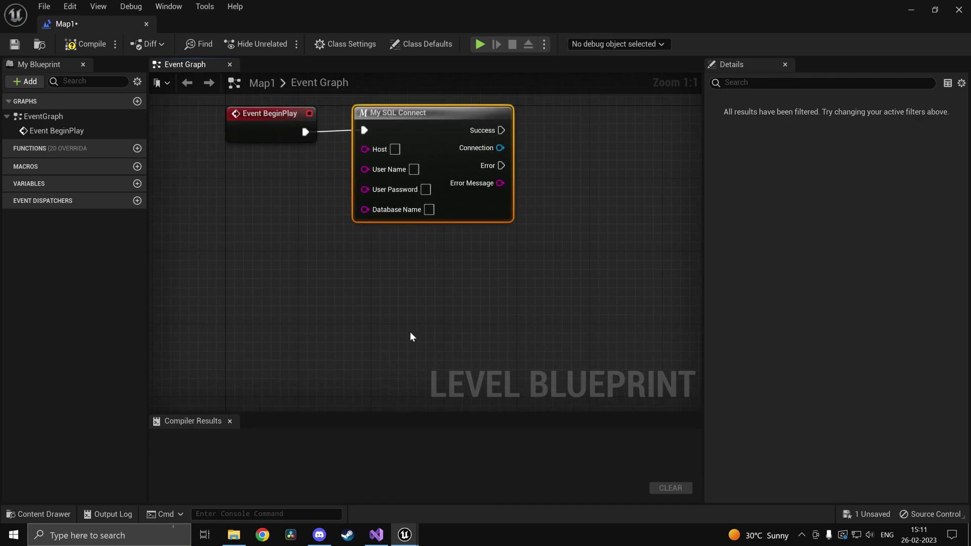
mouse_move(381, 535)
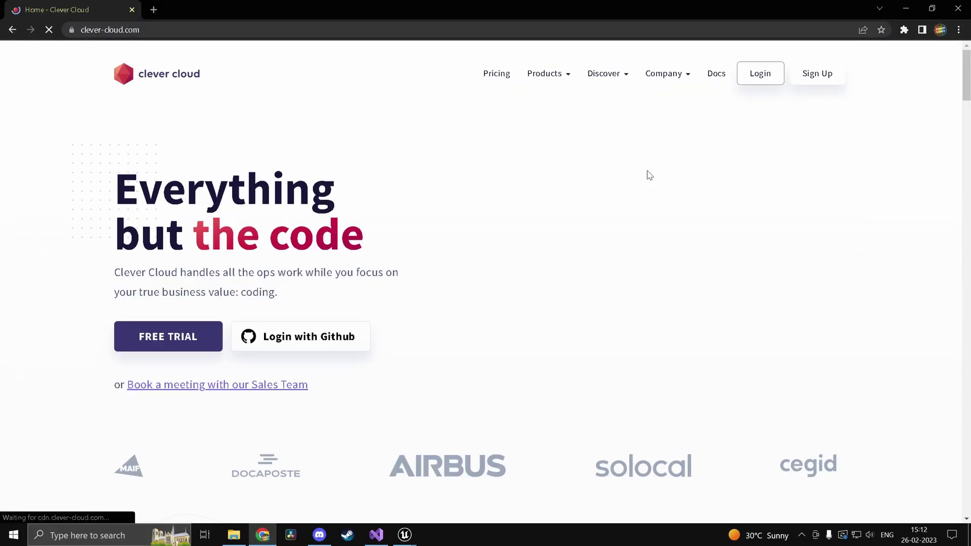
- Sign in to Clever Cloud with the account e-mail and password
click(759, 74)
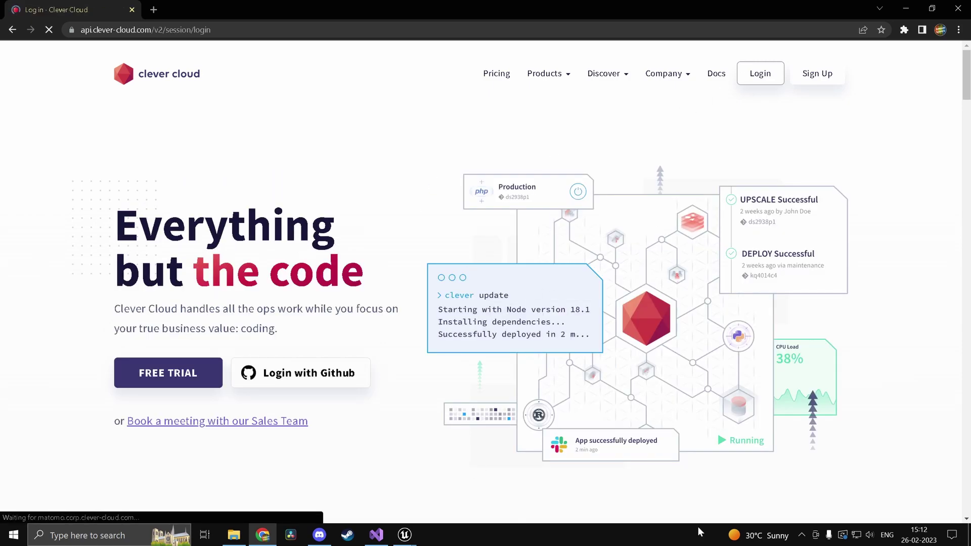
click(536, 205)
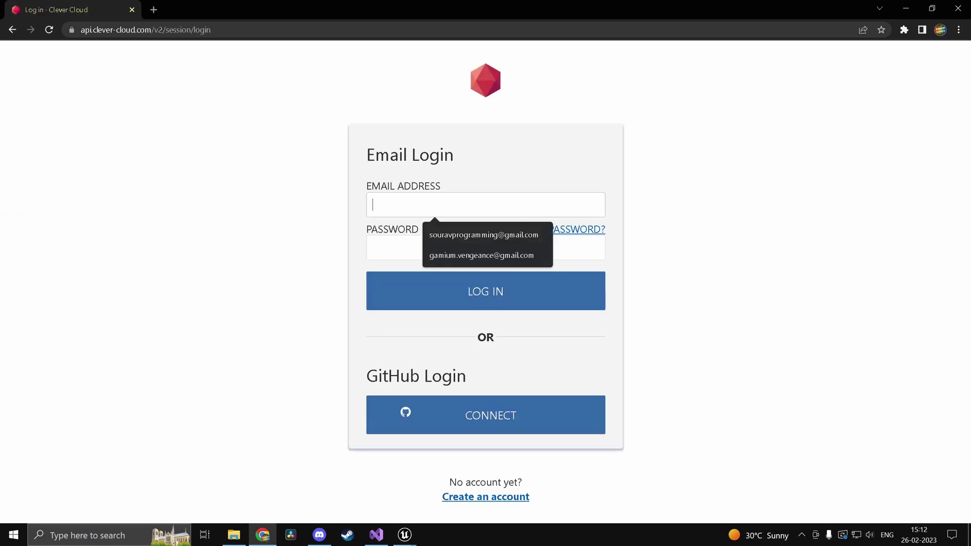
click(540, 260)
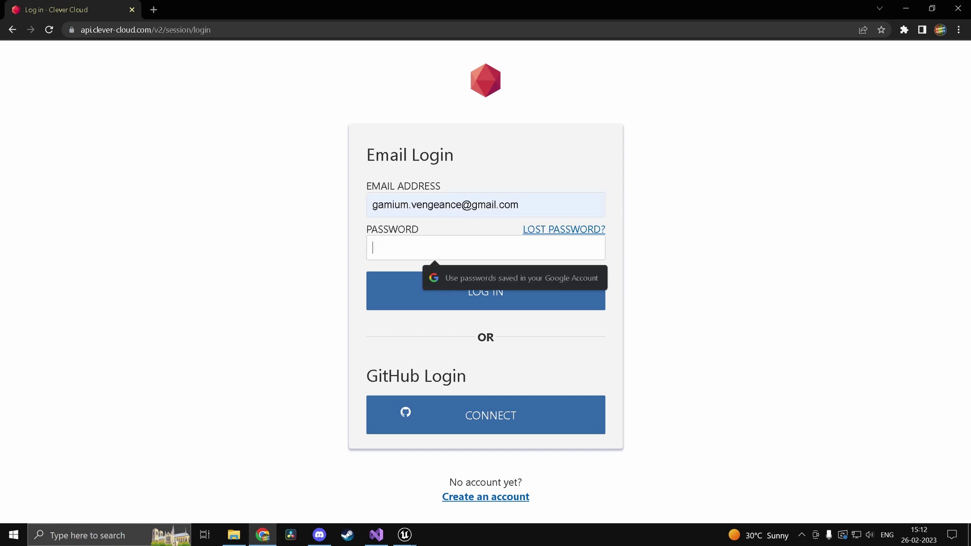
text(••••••)
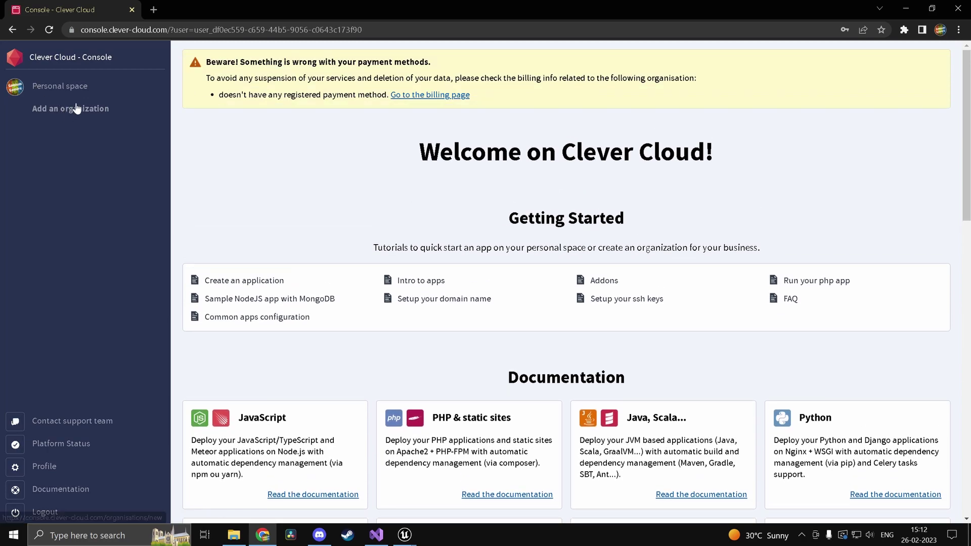
- Open the TestDB MySQL add-on in Personal space and select its Host address
click(76, 111)
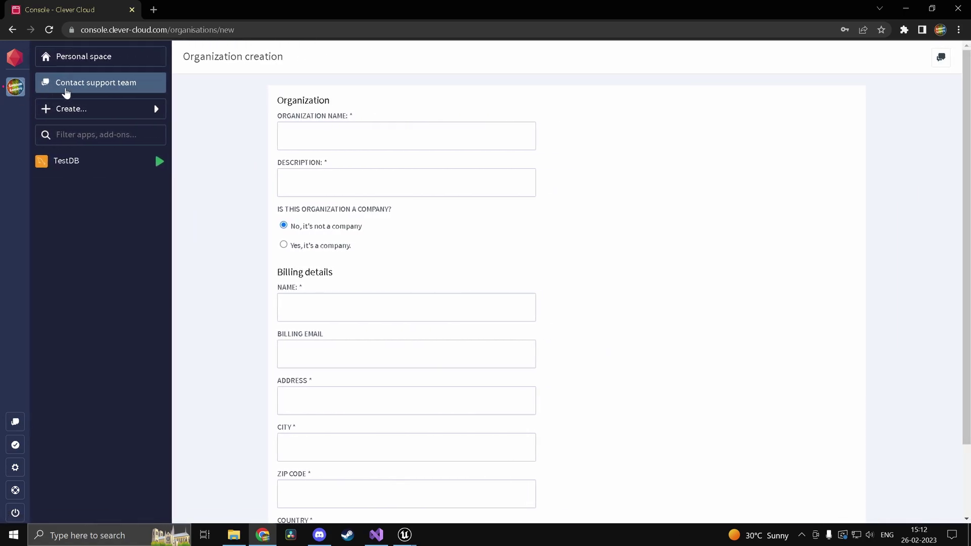
click(55, 89)
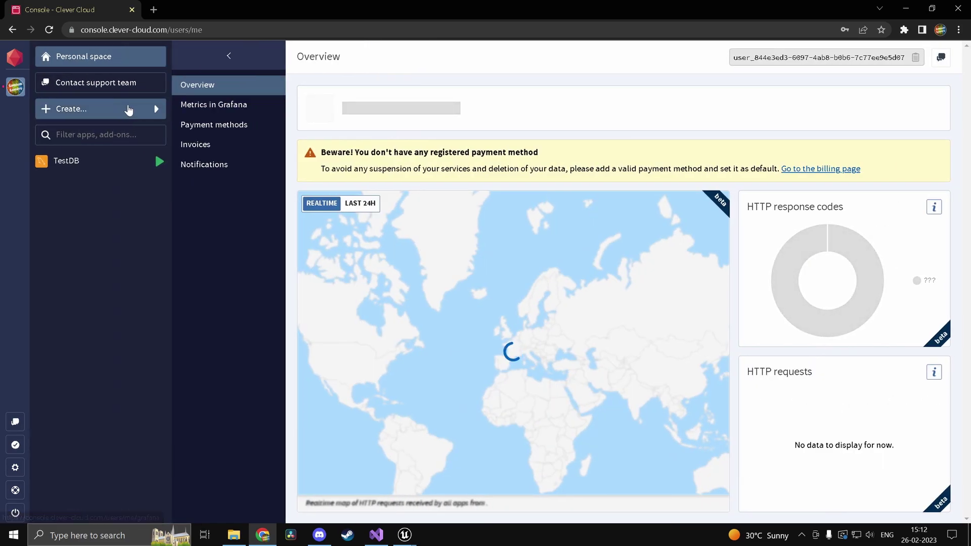
click(127, 108)
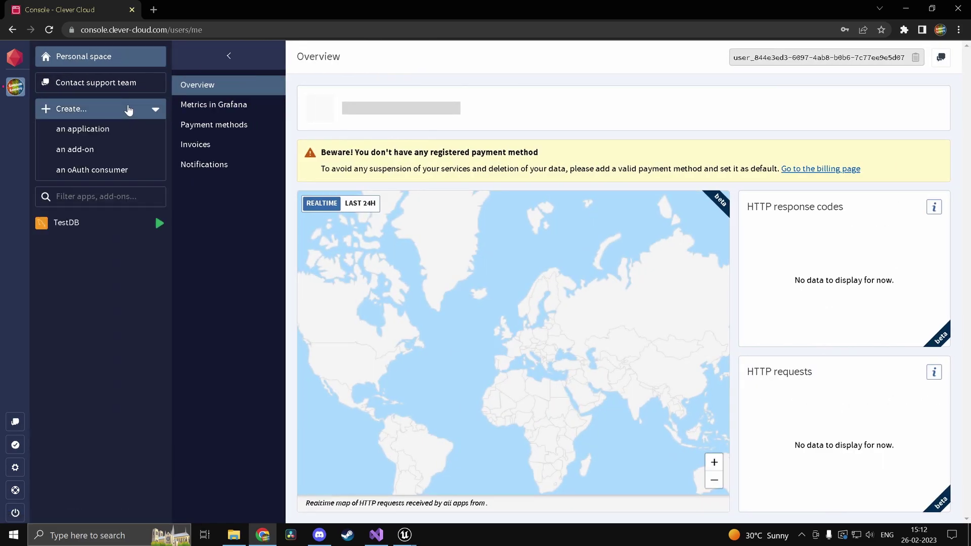
click(81, 150)
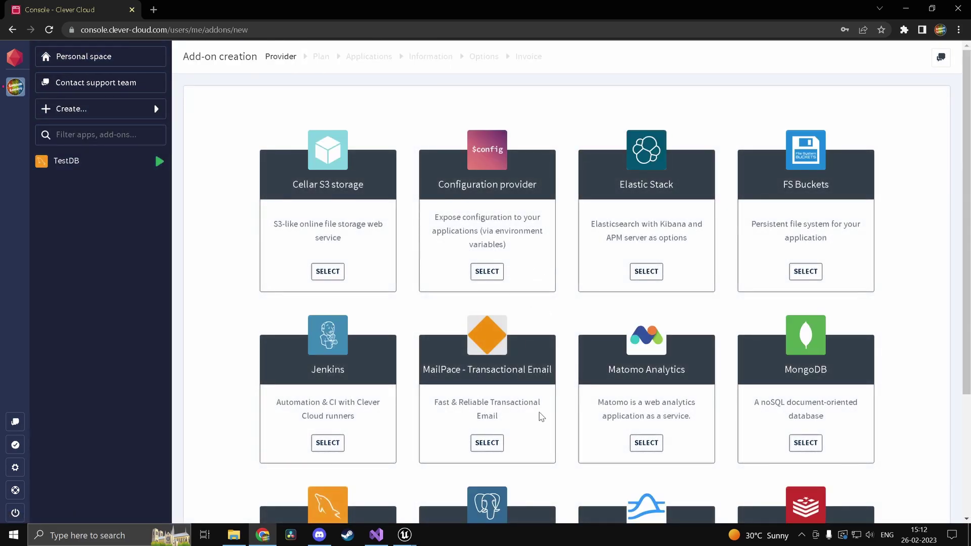
scroll(540, 416, down, 3)
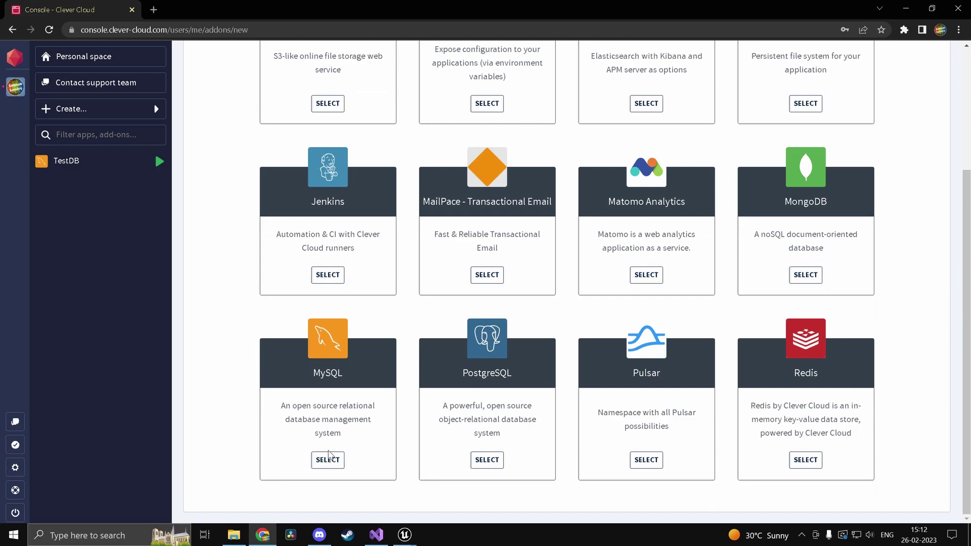
click(92, 168)
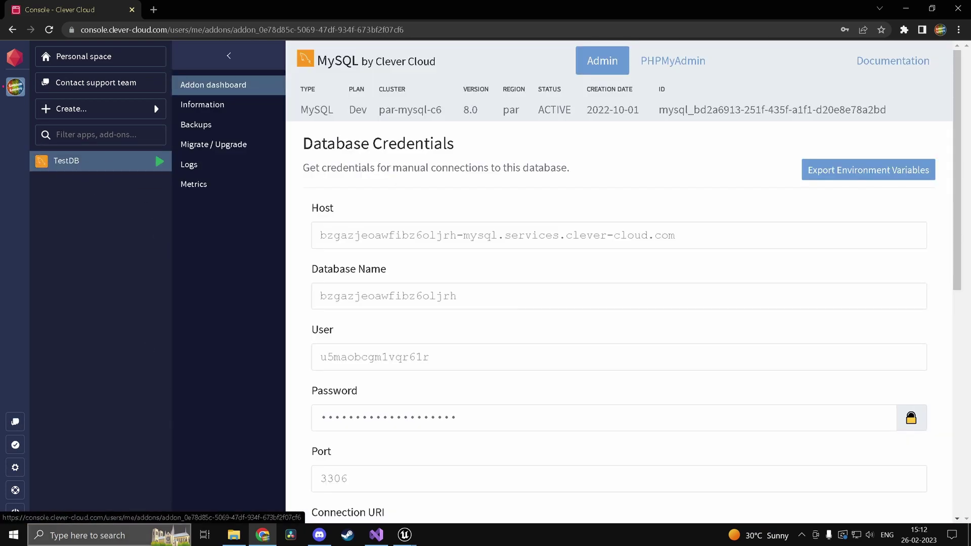
mouse_move(15, 182)
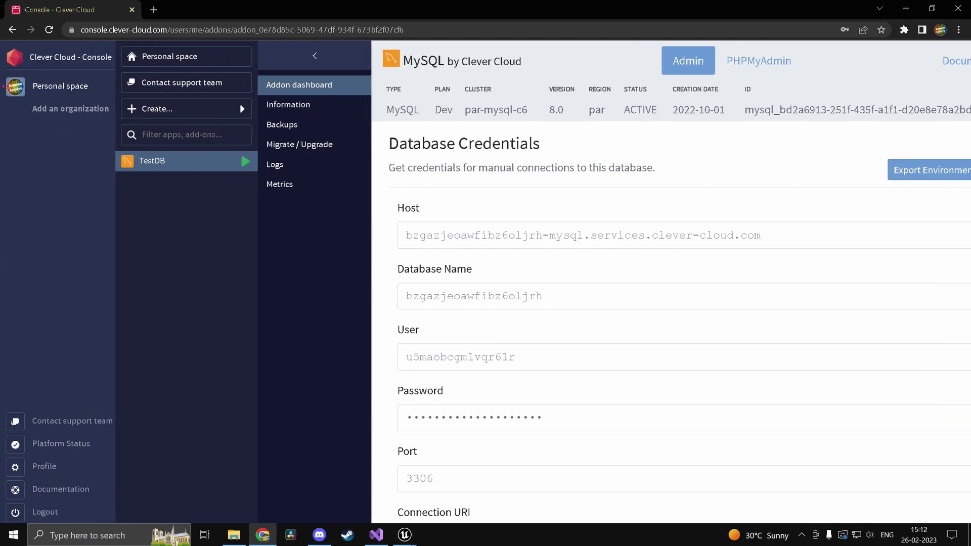
scroll(626, 262, down, 2)
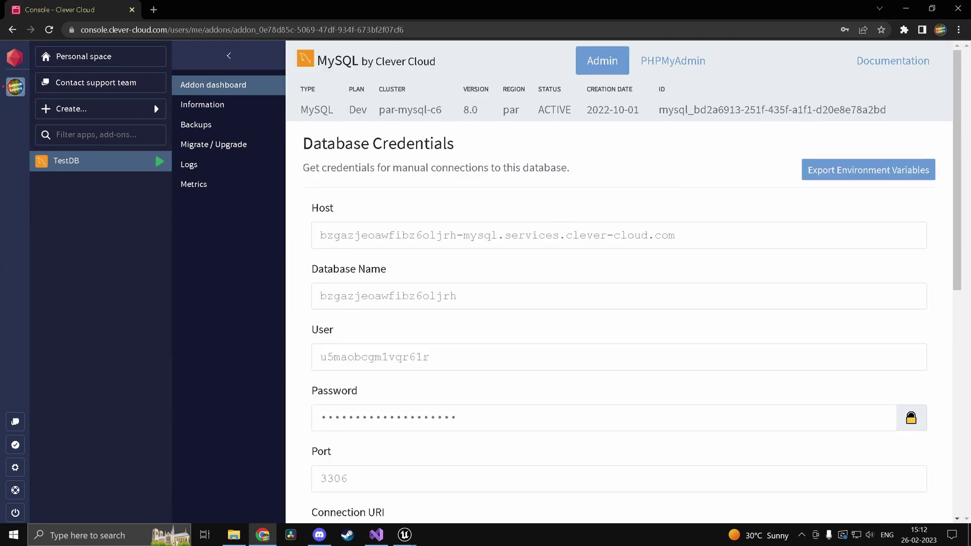
drag(676, 235, 114, 236)
key(ctrl+c)
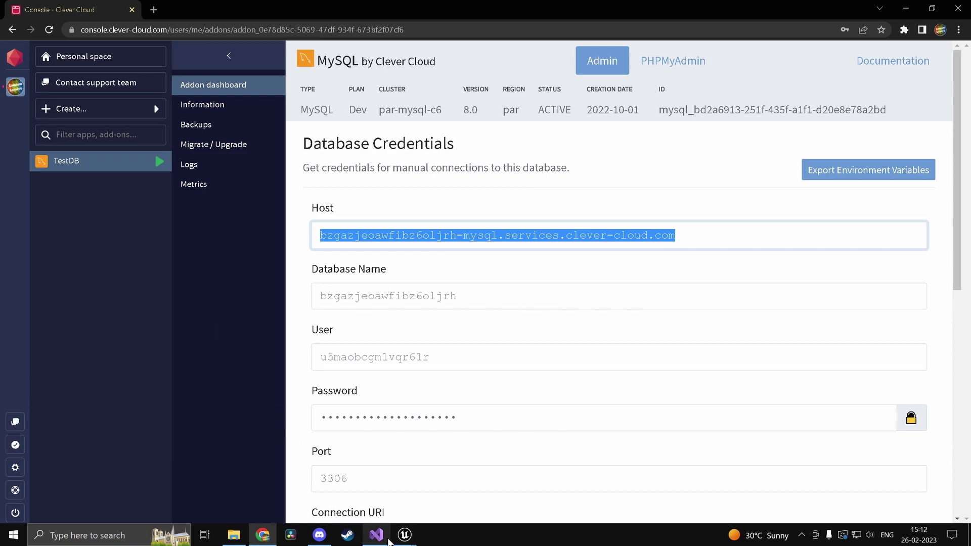
- Paste the TestDB host address into My SQL Connect's Host pin
mouse_move(404, 534)
click(435, 483)
click(396, 149)
key(ctrl+v)
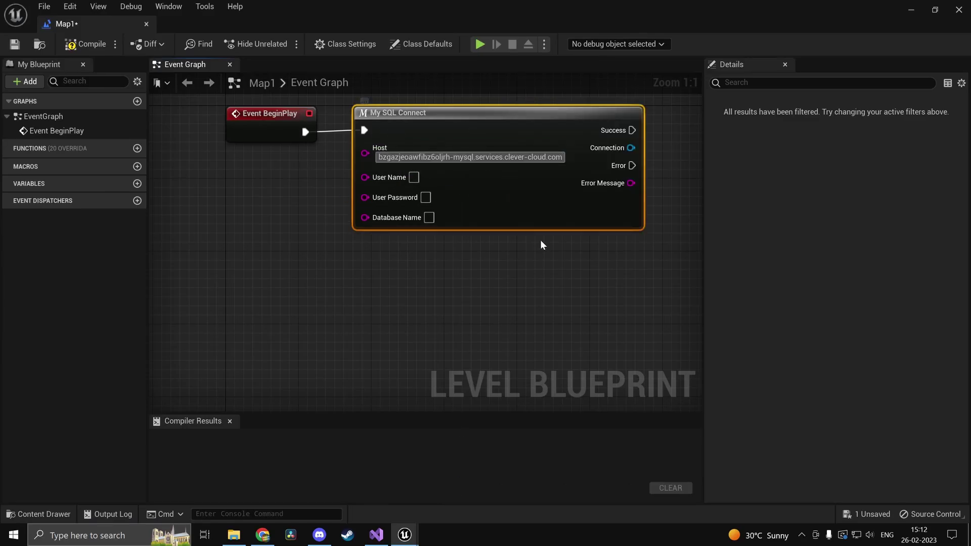
- Copy the TestDB Database Name and paste it into the Database Name pin
key(alt+Tab)
click(478, 296)
drag(484, 296, 131, 284)
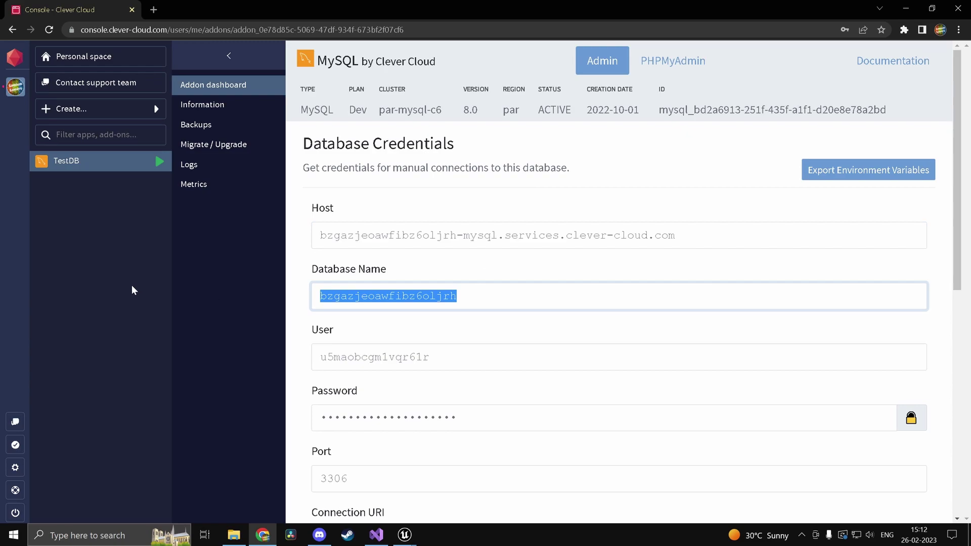
key(ctrl+c)
key(alt+Tab)
click(414, 177)
key(ctrl+v)
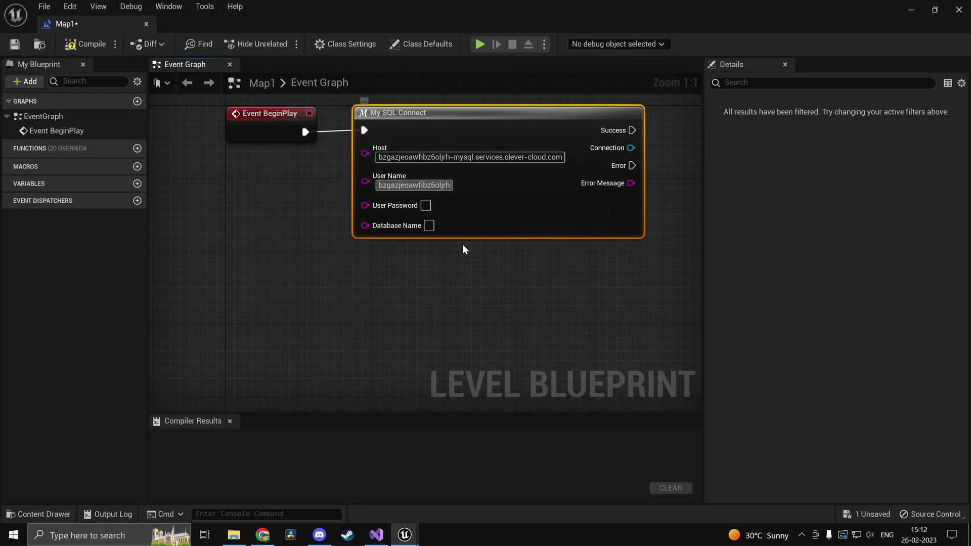
key(alt+Tab)
key(alt+Tab)
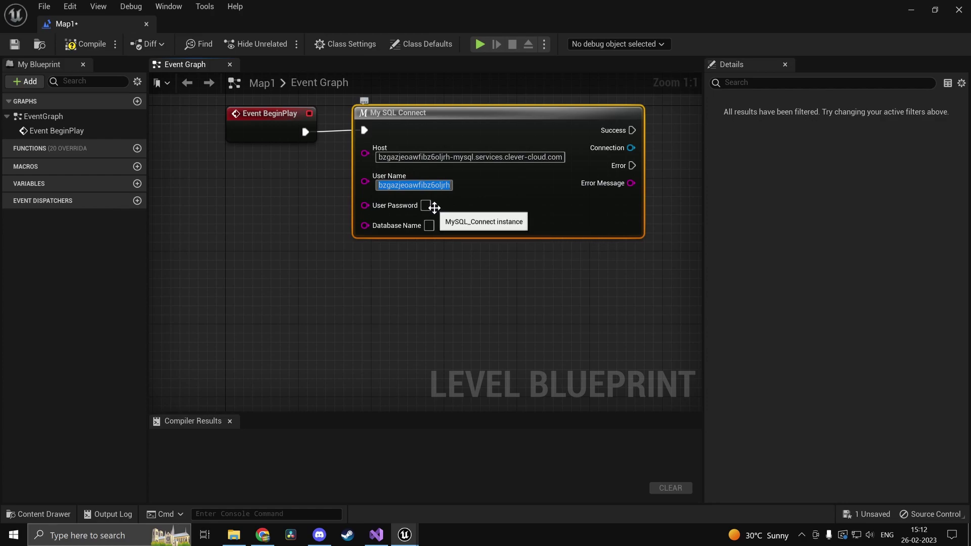
click(426, 206)
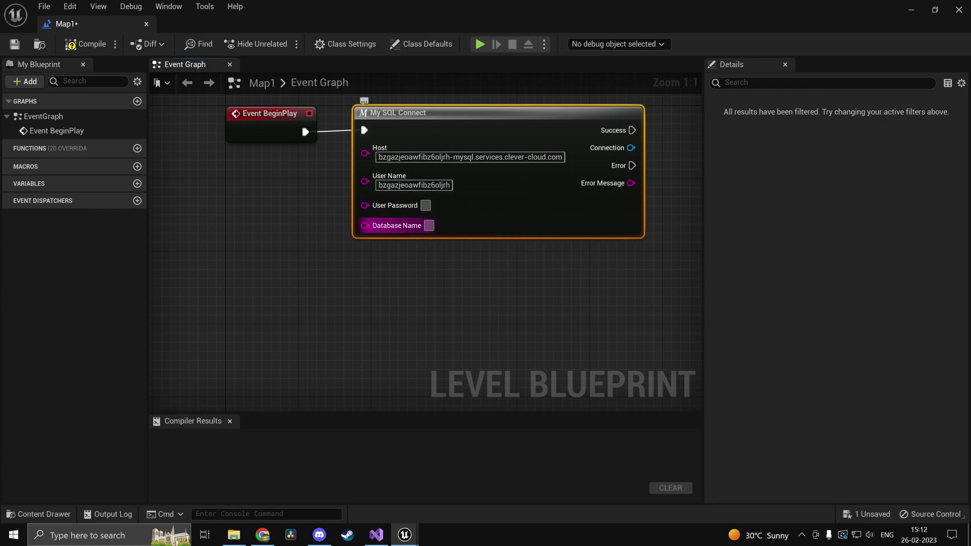
click(429, 226)
key(ctrl+v)
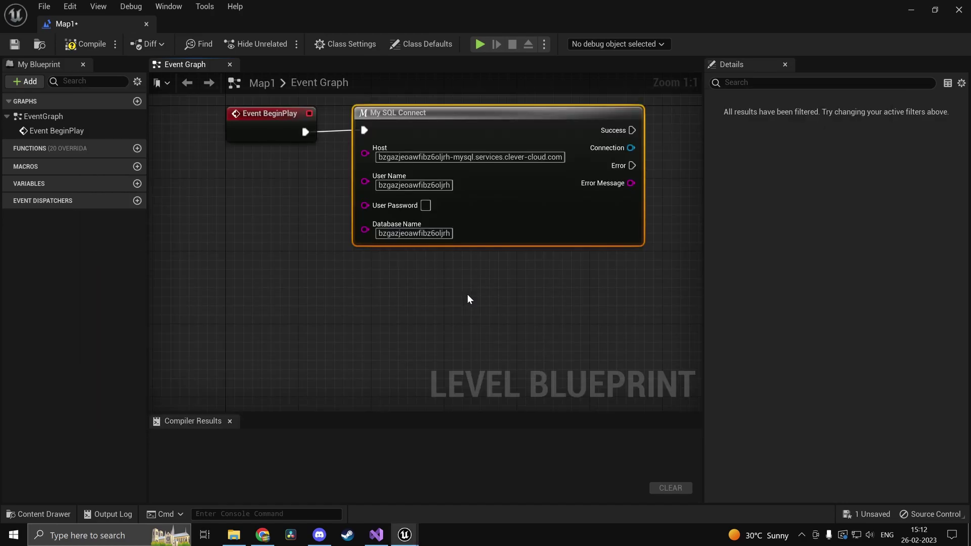
- Copy the database user from Clever Cloud into the User Name pin
key(alt+Tab)
key(Tab)
key(alt+Tab)
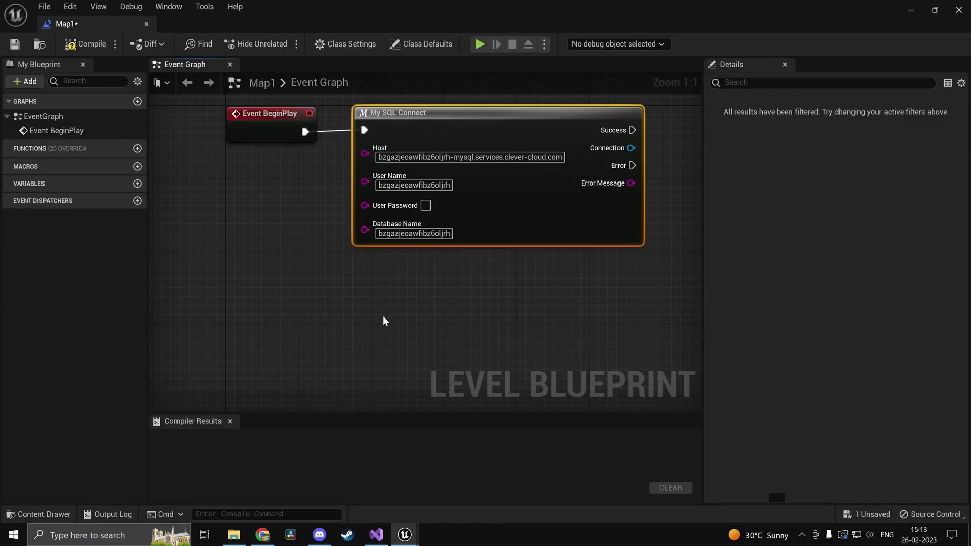
click(414, 185)
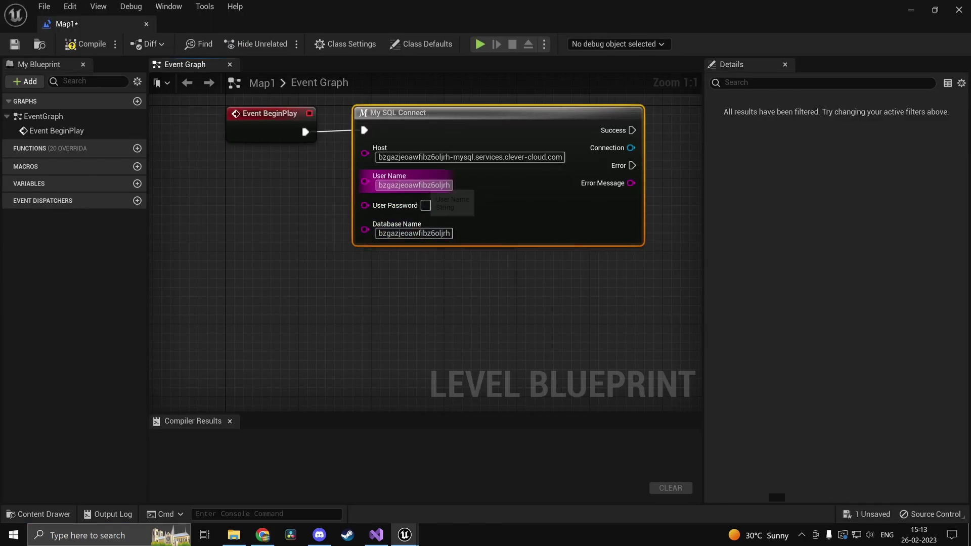
key(ctrl+v)
- Paste the database password into User Password and save the Map1 blueprint
key(alt+Tab)
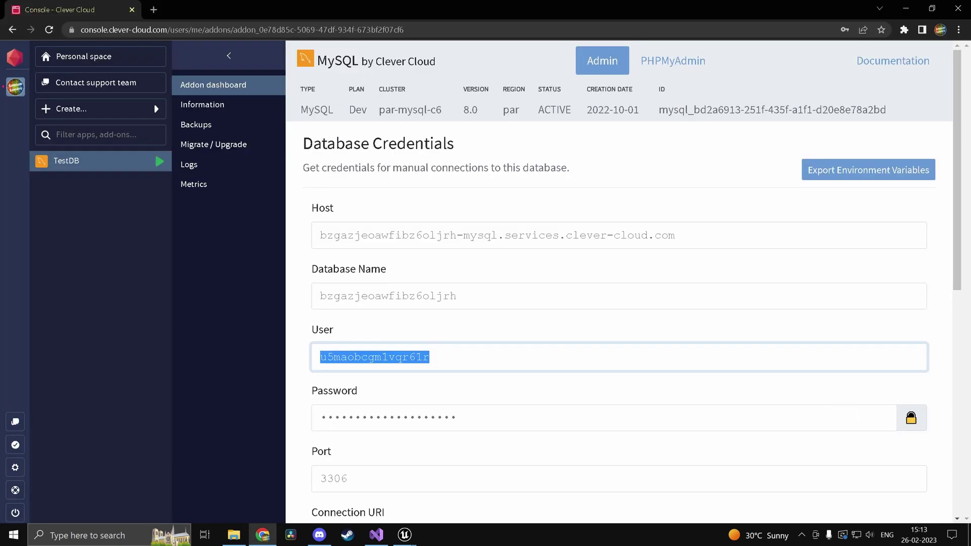
key(Tab)
key(alt+Tab)
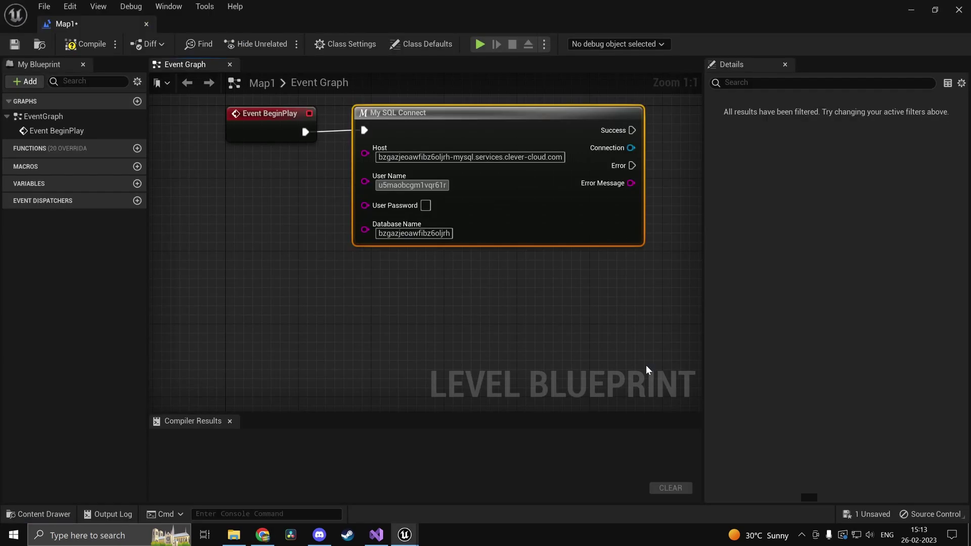
click(427, 214)
key(ctrl+v)
key(ctrl+s)
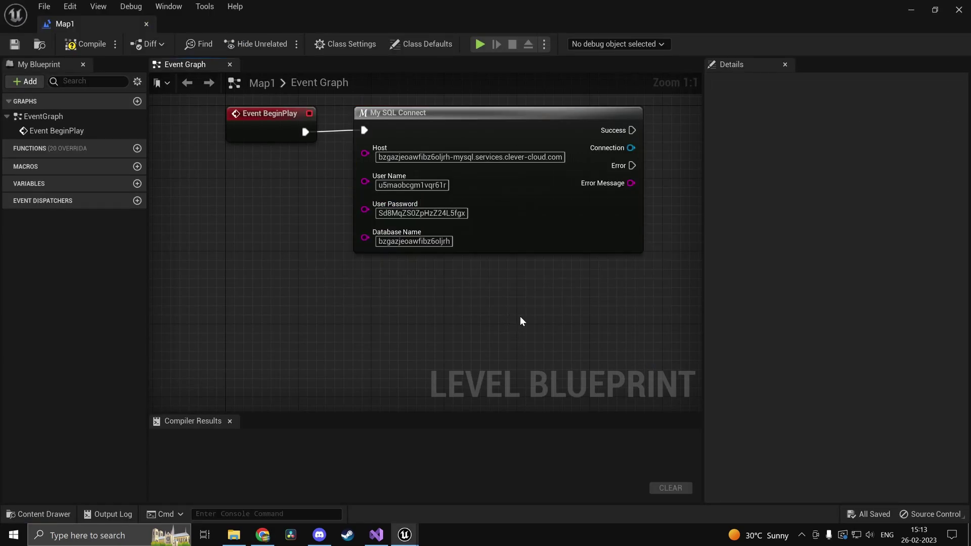
right_drag(535, 316, 328, 359)
- Attach a Print String printing Hello to Success and play the level to test the connection
drag(426, 173, 503, 177)
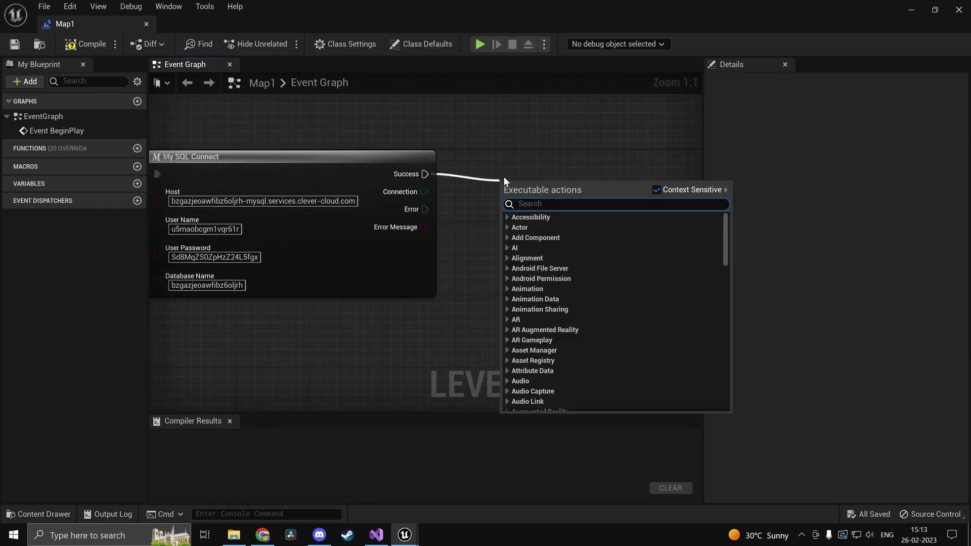
text(printf)
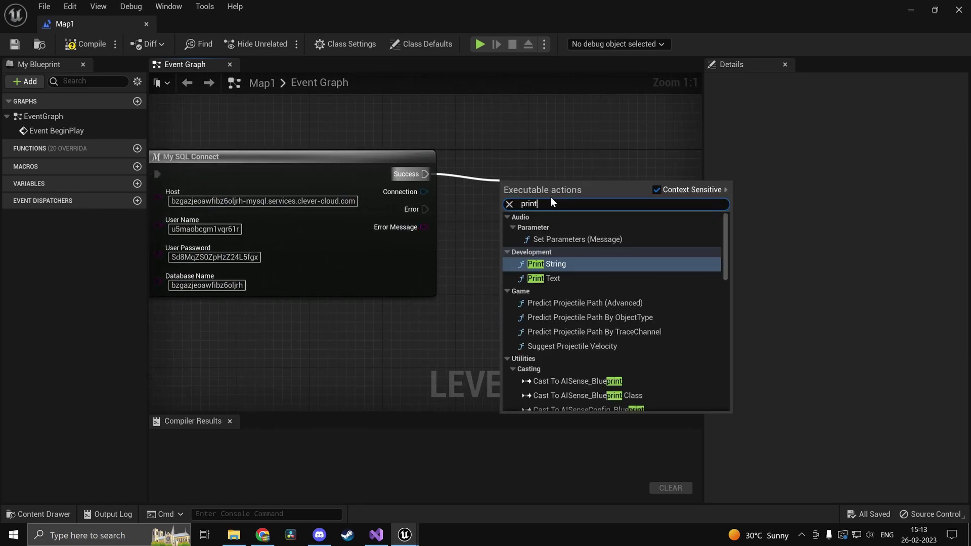
key(Return)
drag(494, 218, 424, 227)
drag(521, 184, 585, 157)
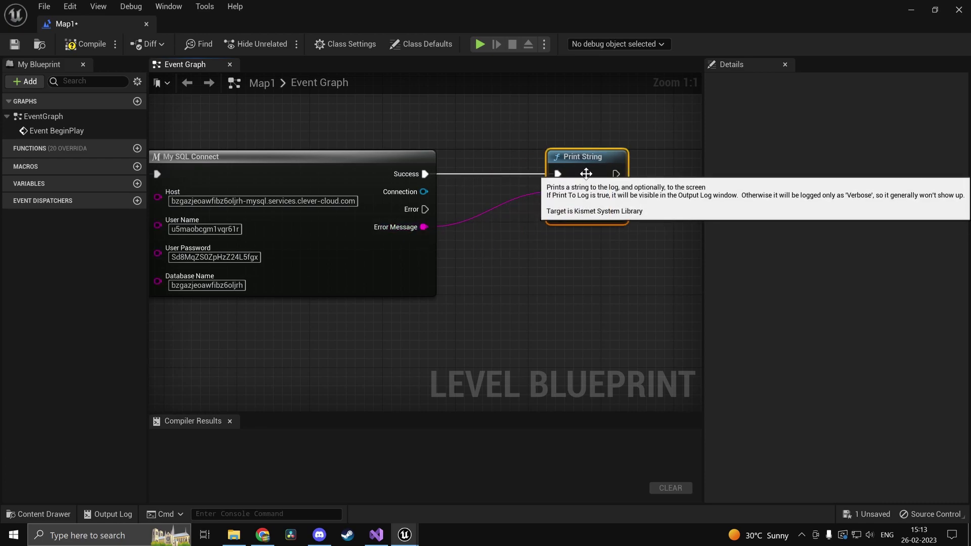
alt+click(562, 199)
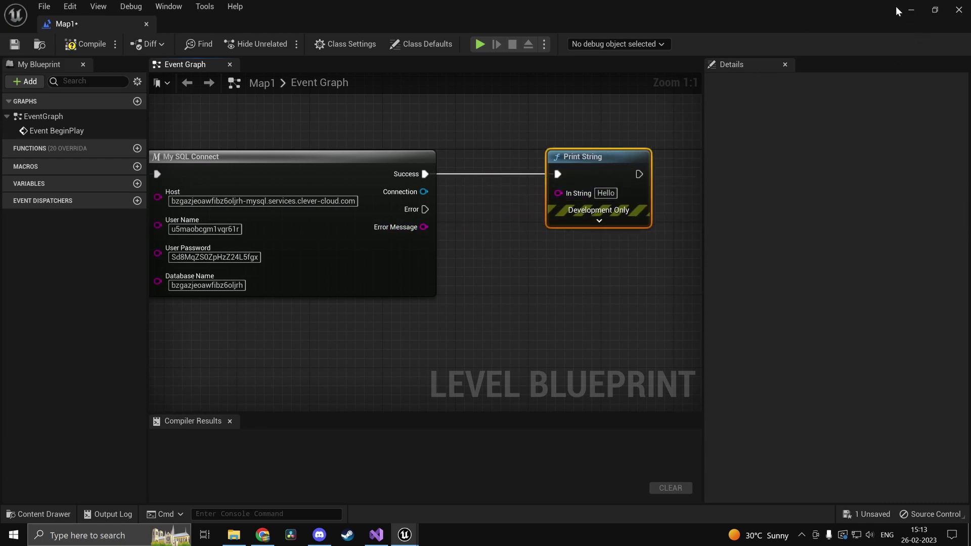
click(911, 9)
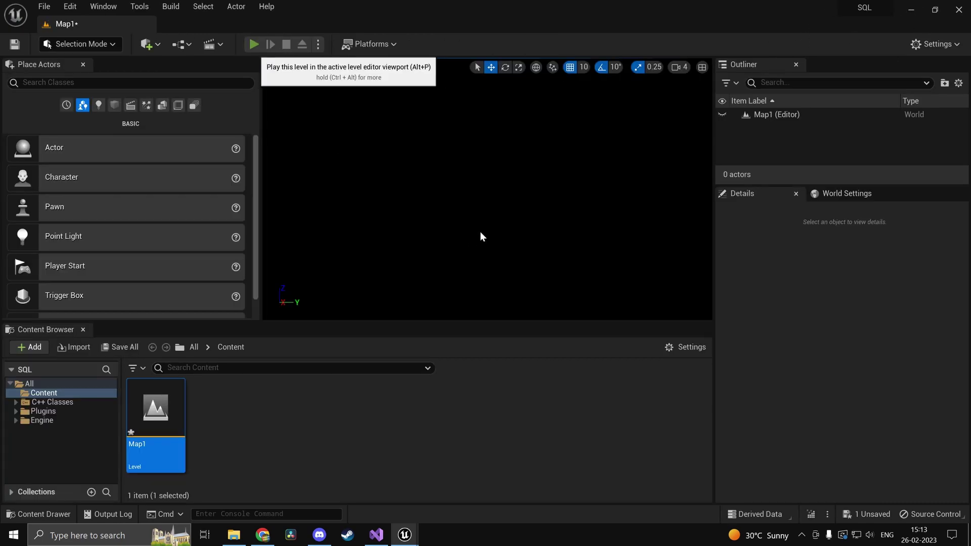
key(alt+p)
key(Escape)
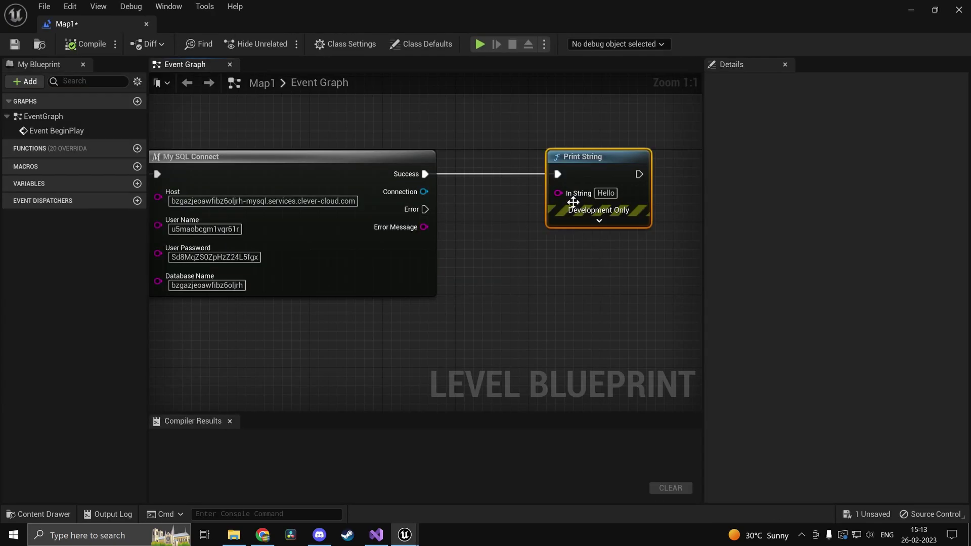
- Delete the temporary Print String node, leaving BeginPlay feeding My SQL Connect
right_drag(572, 203, 435, 211)
drag(449, 209, 575, 200)
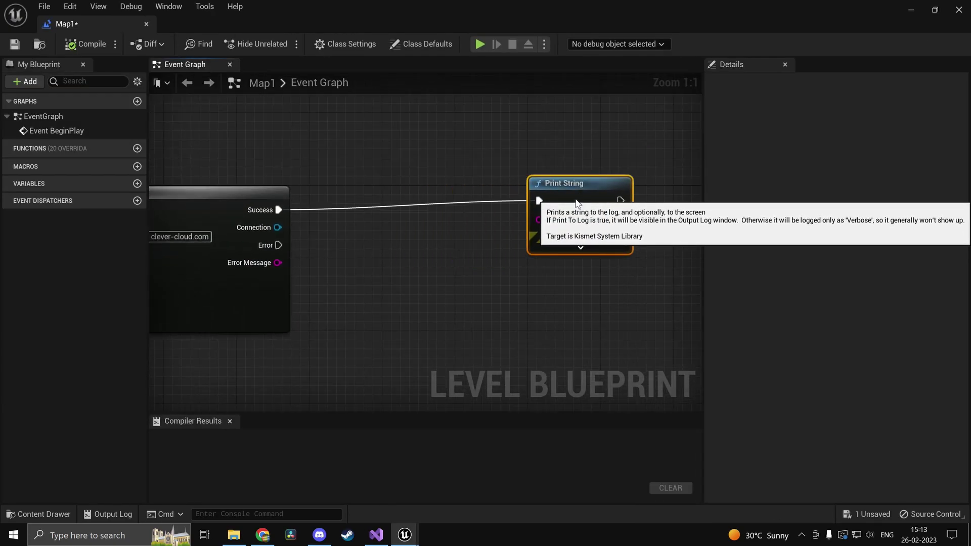
drag(278, 228, 349, 254)
click(413, 162)
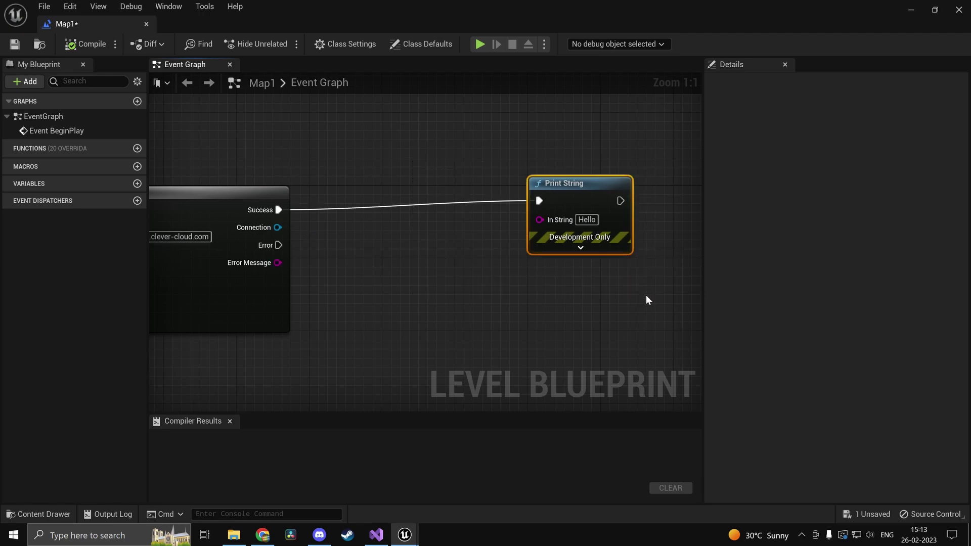
key(Delete)
right_drag(402, 273, 622, 215)
- Add a My SQL Execute Query with Result node beside the connect node
scroll(492, 279, down, 2)
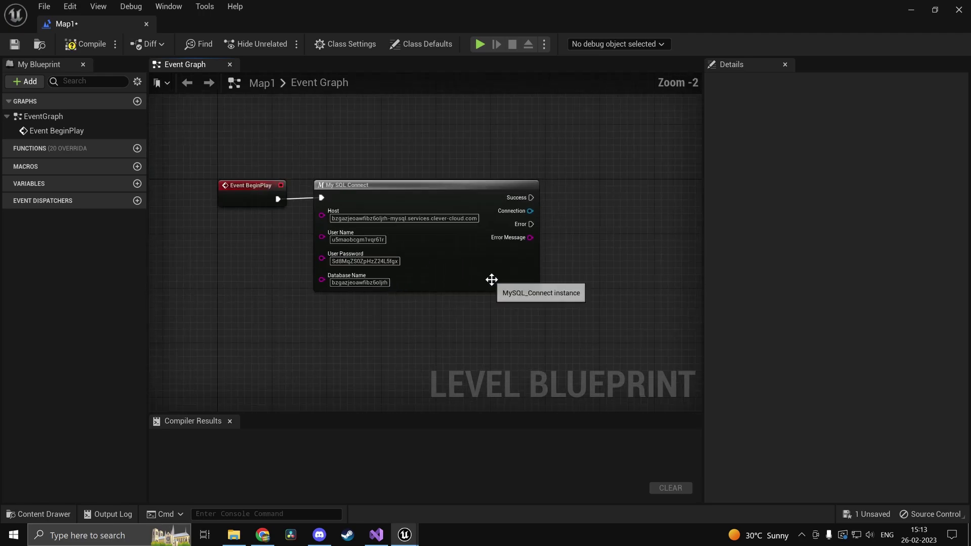
scroll(491, 279, down, 1)
right_drag(542, 268, 420, 259)
scroll(420, 259, up, 3)
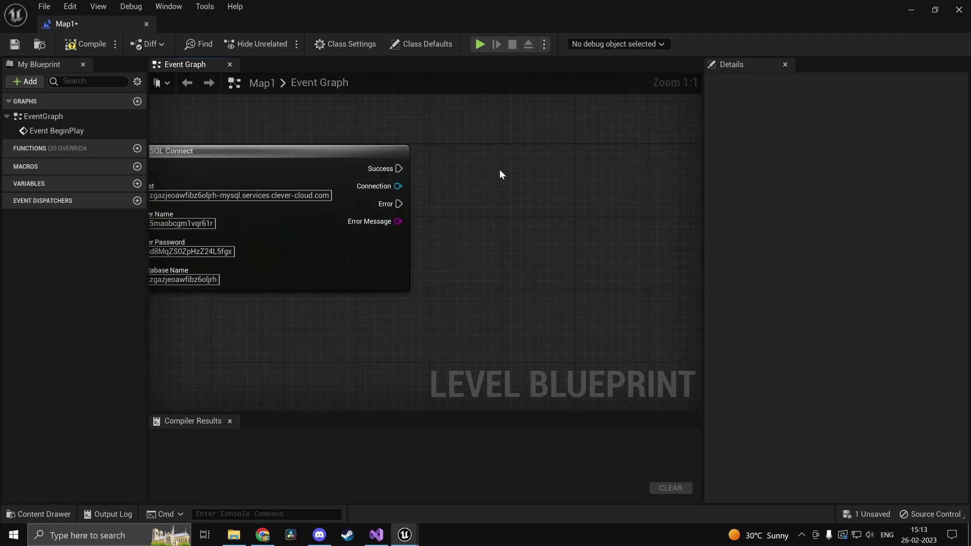
right_click(454, 181)
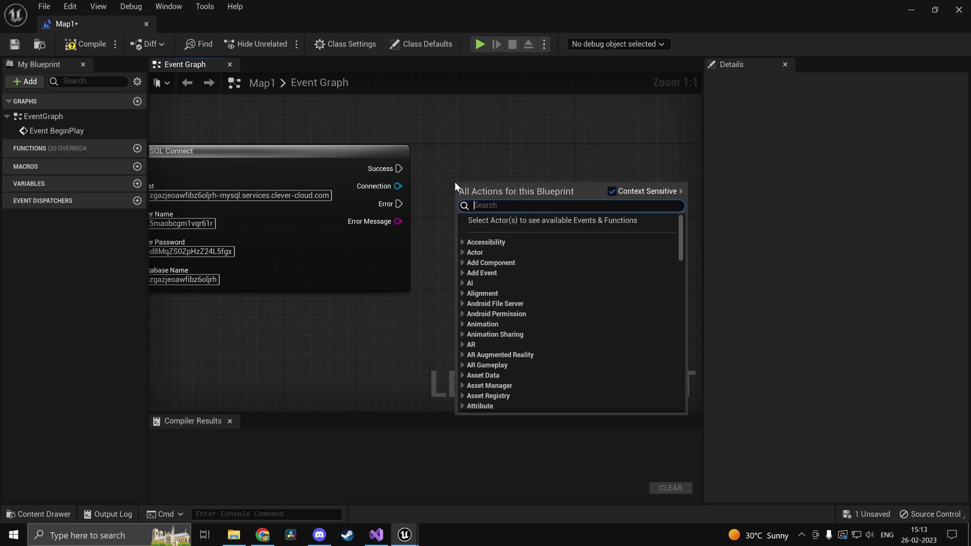
text(mysql)
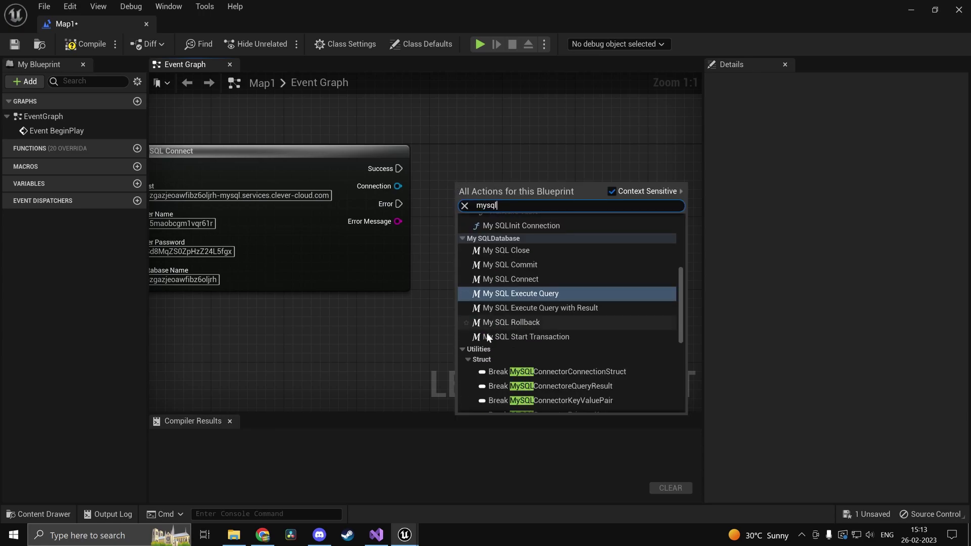
click(602, 308)
drag(518, 210, 590, 174)
right_drag(594, 243, 497, 224)
right_click(474, 241)
right_drag(564, 166, 489, 177)
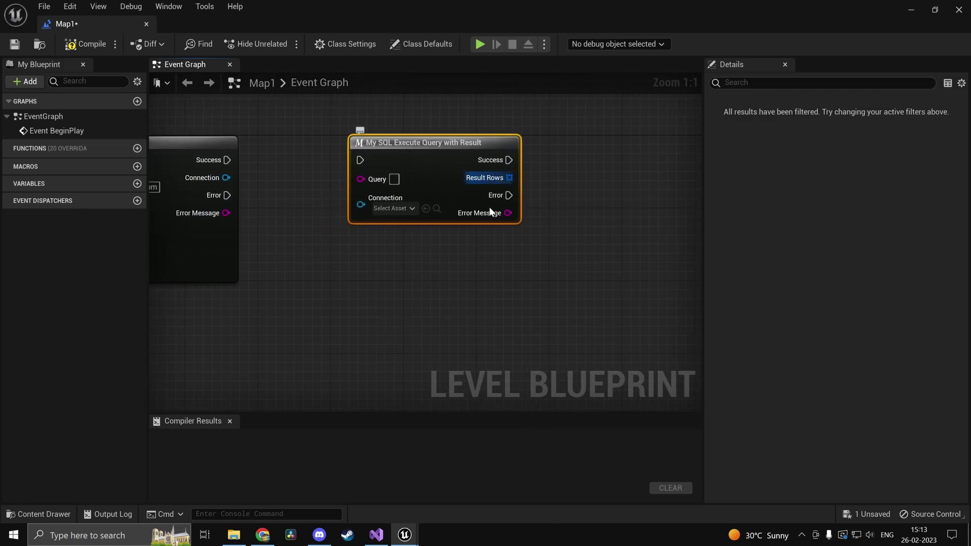
right_drag(569, 221, 525, 278)
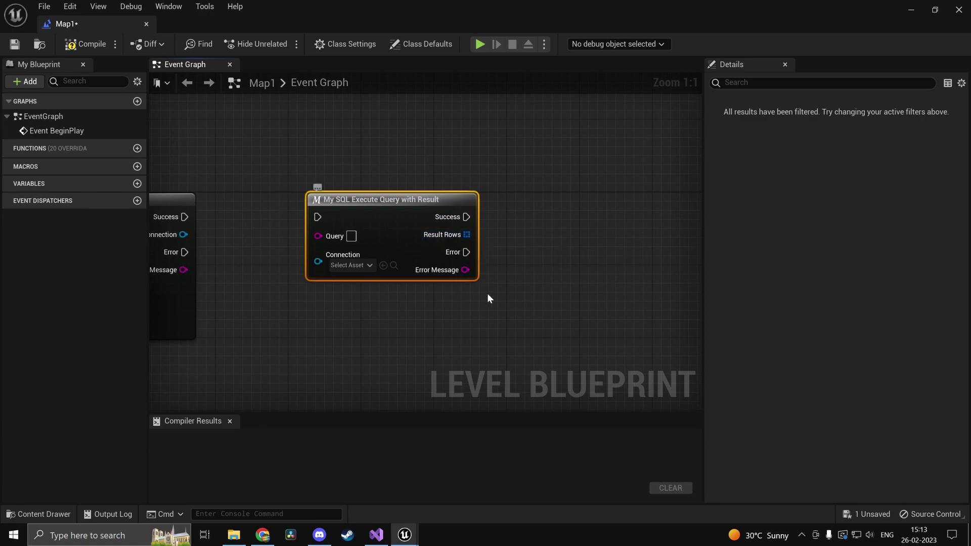
- Create a For Each Loop fed by the query's Result Rows output
right_click(460, 234)
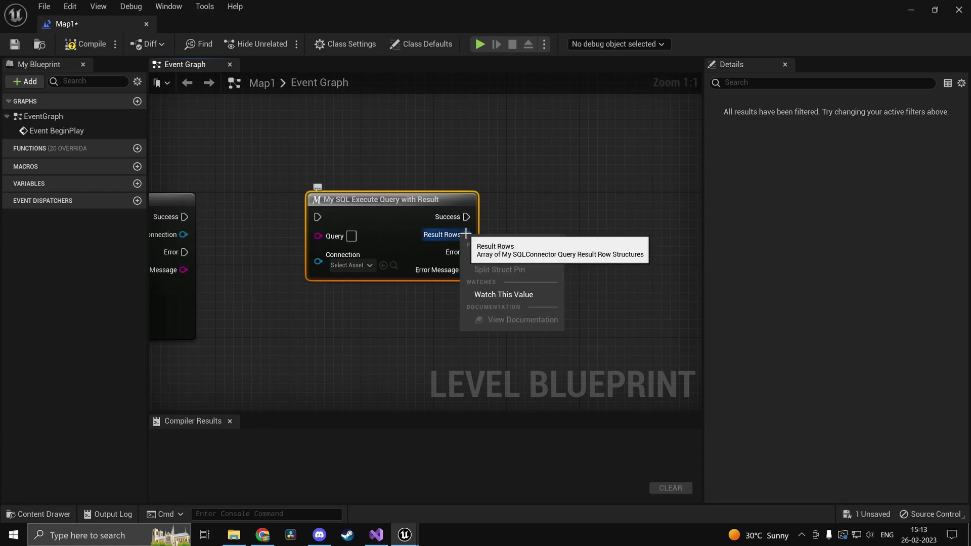
click(460, 234)
right_click(458, 234)
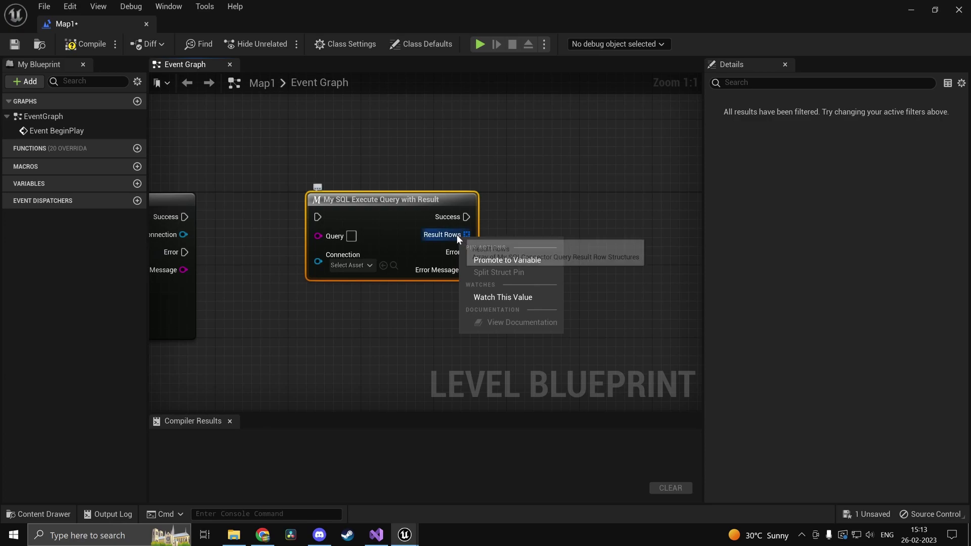
drag(457, 235, 512, 245)
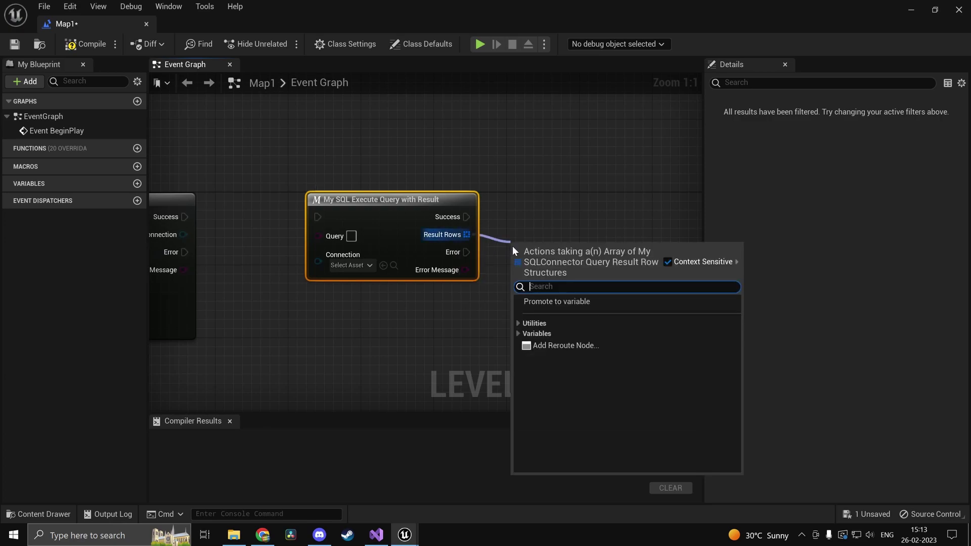
click(500, 338)
drag(466, 235, 499, 237)
text(foi)
key(BackSpace)
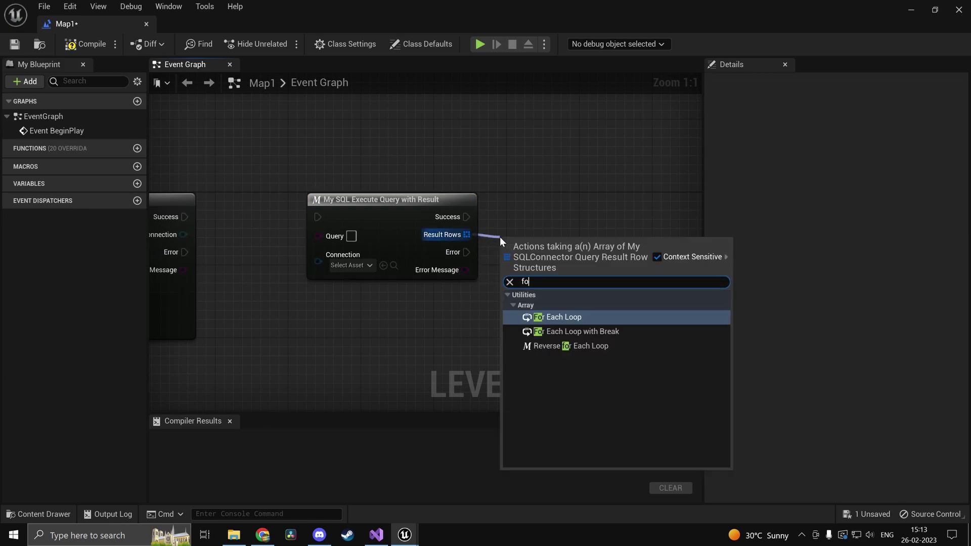
key(Return)
drag(531, 220, 461, 216)
- Split the loop's Array Element pin into its individual fields
right_click(589, 236)
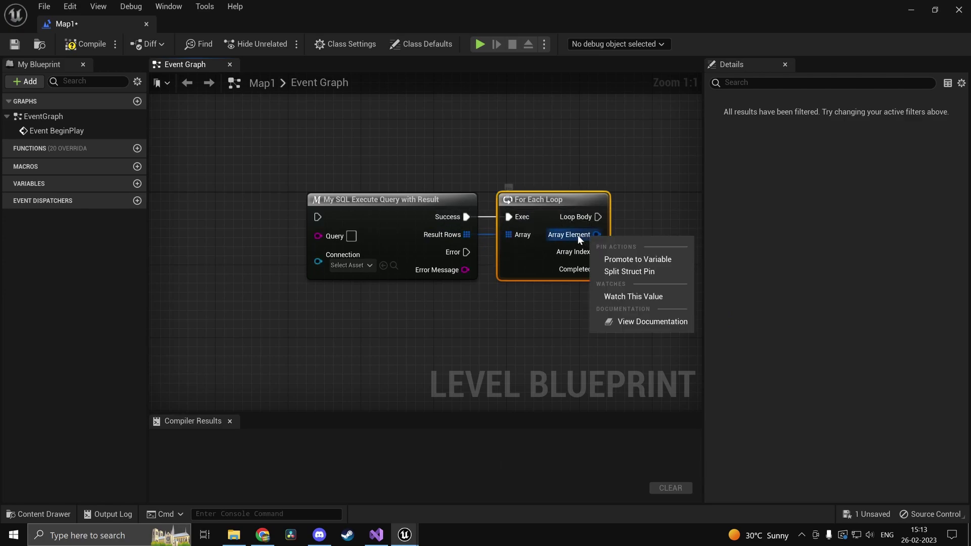
click(617, 269)
right_drag(617, 269, 514, 268)
mouse_move(513, 248)
mouse_down()
mouse_move(523, 253)
mouse_move(512, 250)
mouse_up()
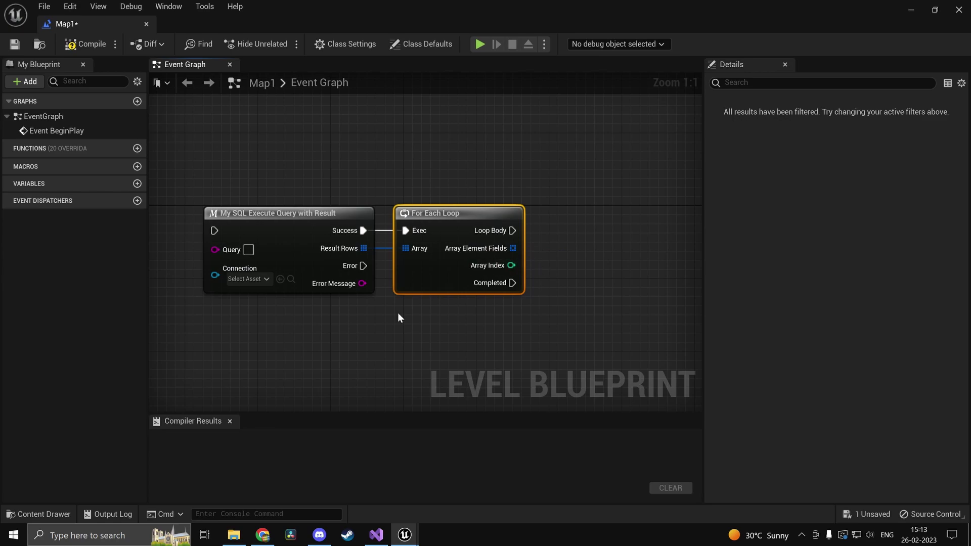
- Run the query after My SQL Connect's Success, and open phpMyAdmin in Chrome
right_drag(307, 308, 450, 292)
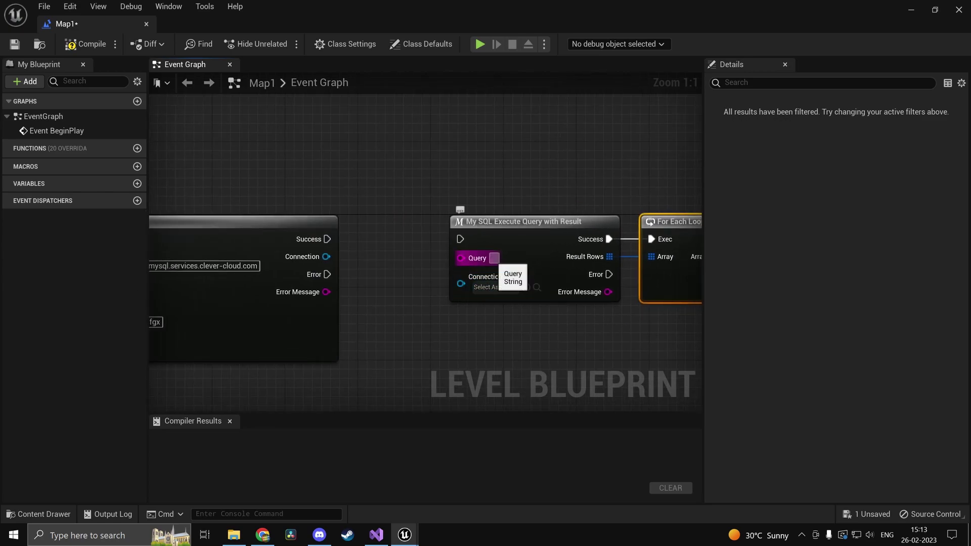
right_drag(494, 259, 464, 256)
drag(411, 177, 633, 347)
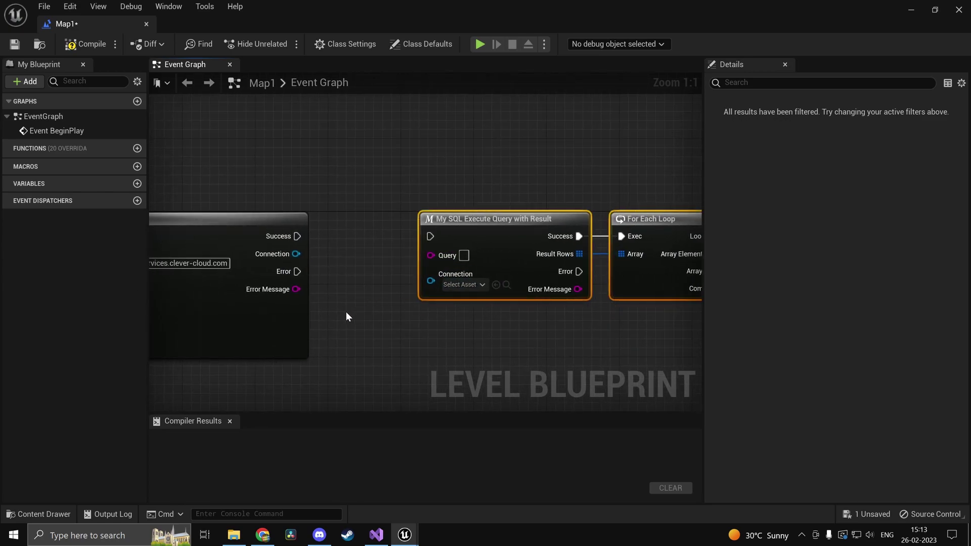
drag(430, 236, 297, 236)
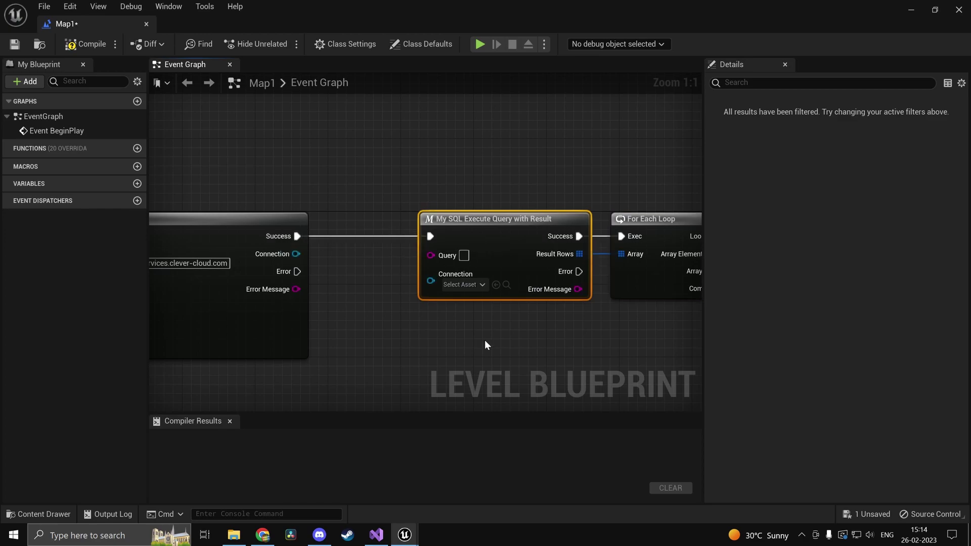
click(262, 534)
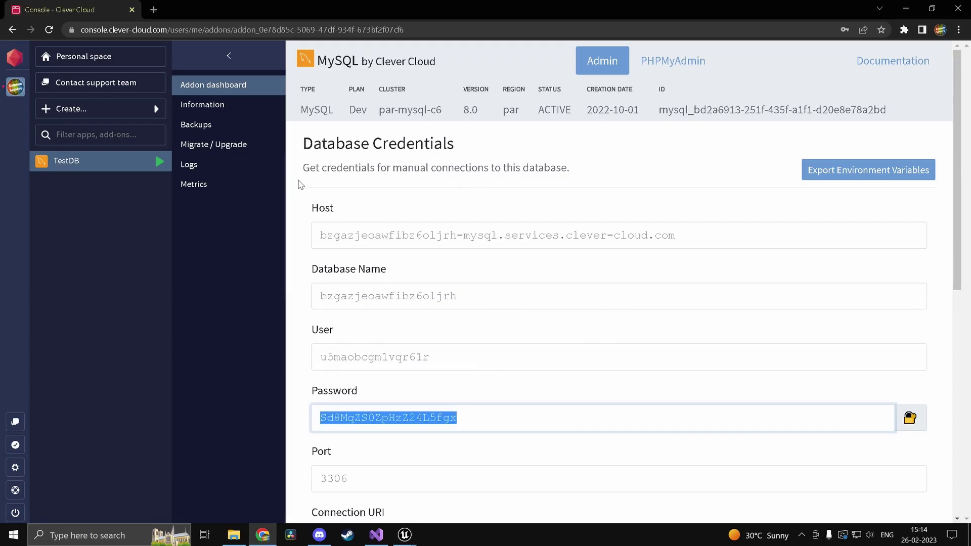
click(672, 61)
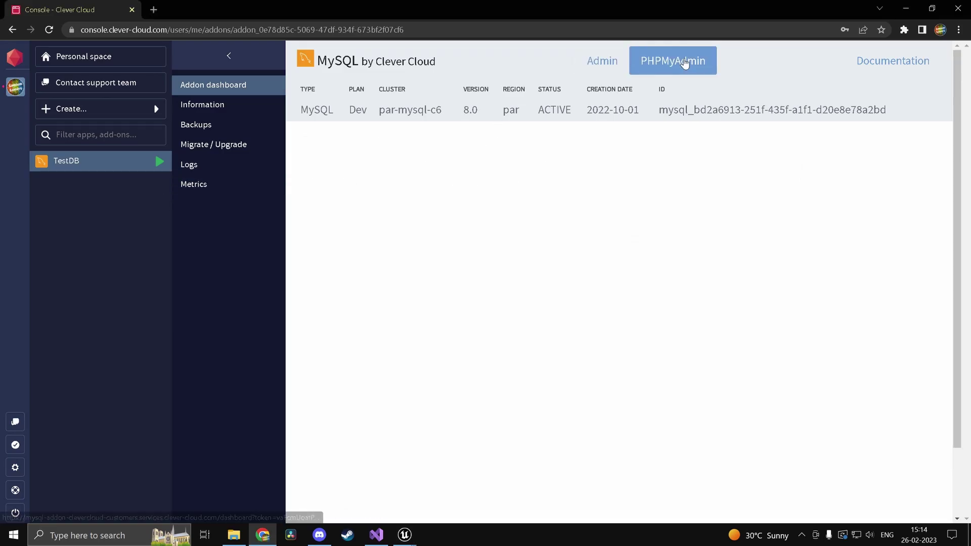
- Feed My SQL Connect's Connection output into the query node's Connection pin
key(alt+Tab)
right_drag(579, 272, 544, 266)
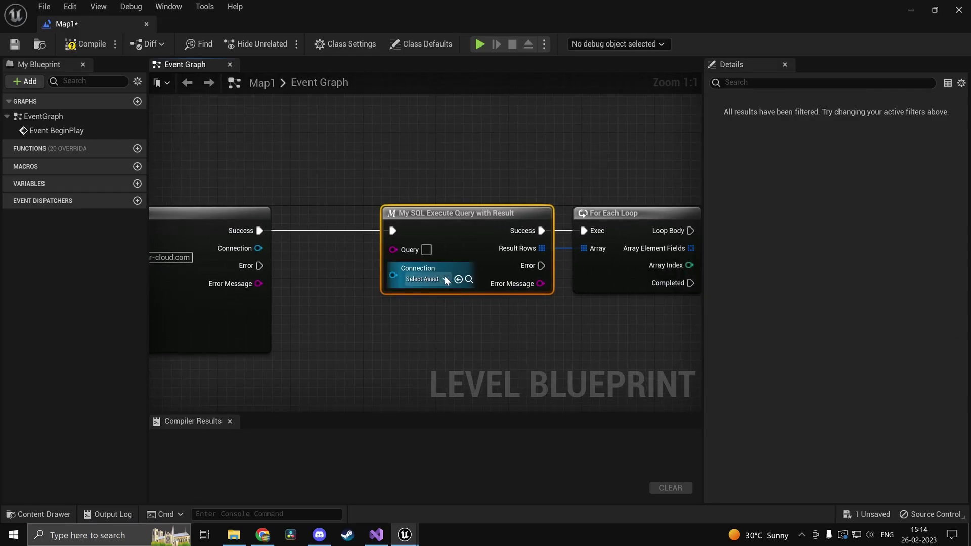
scroll(427, 276, down, 2)
drag(405, 277, 300, 254)
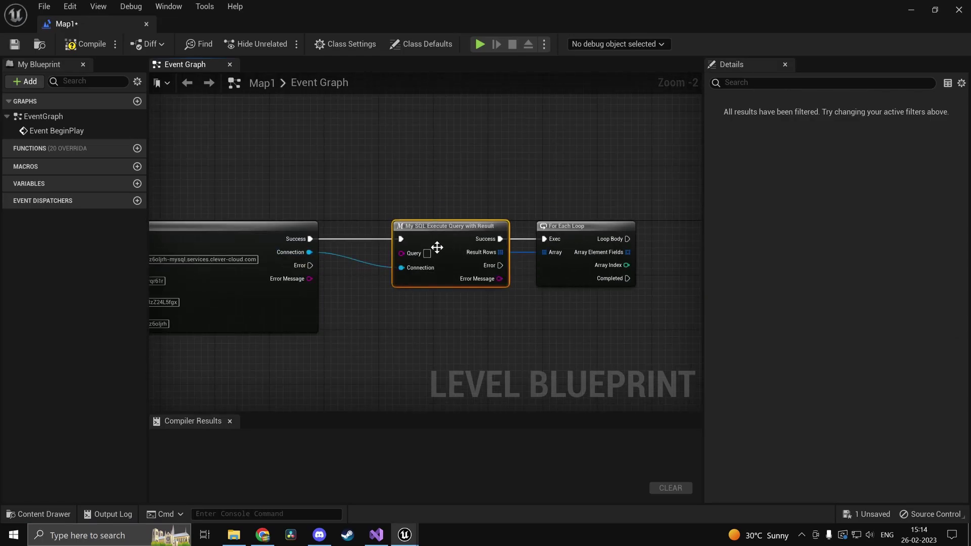
scroll(514, 265, up, 2)
- Open the problems table of the database in phpMyAdmin
key(alt+Tab)
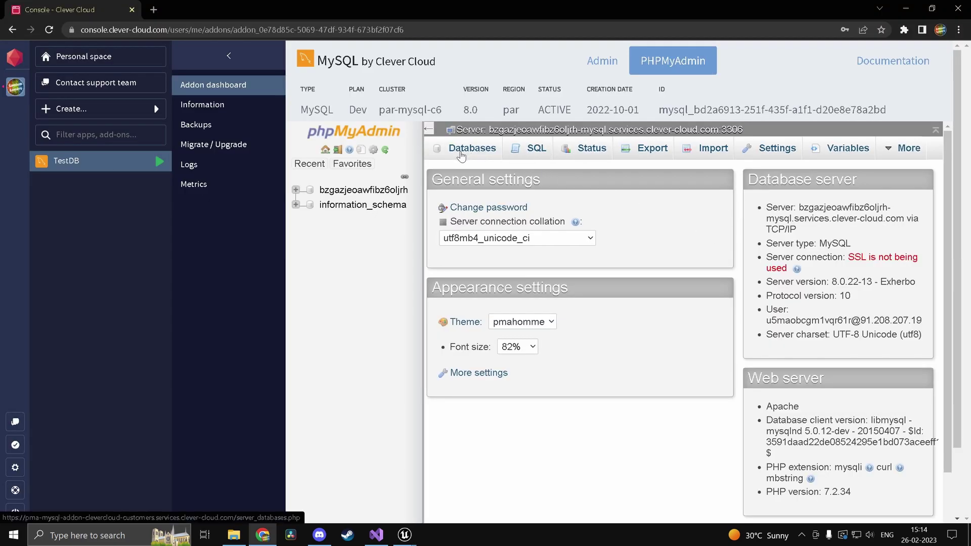
click(479, 155)
click(474, 288)
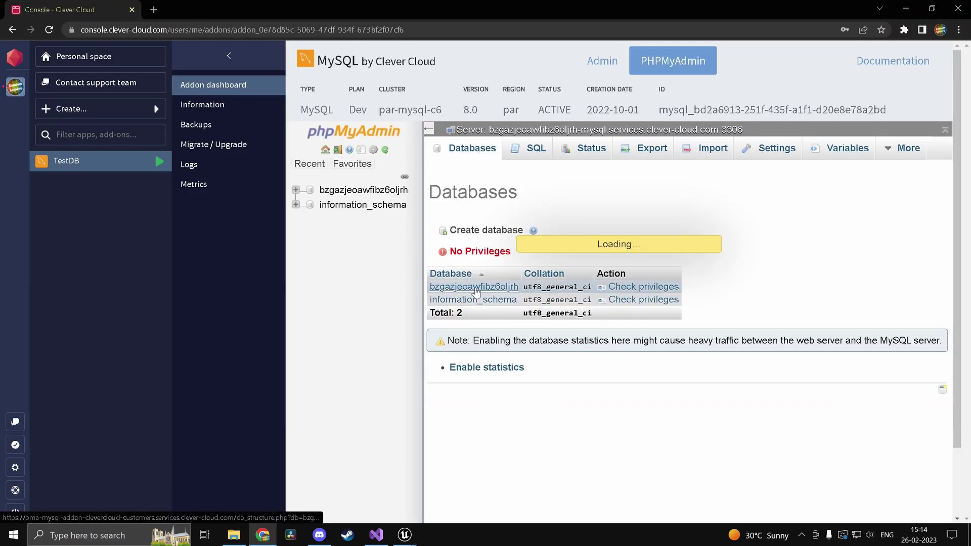
scroll(516, 321, down, 2)
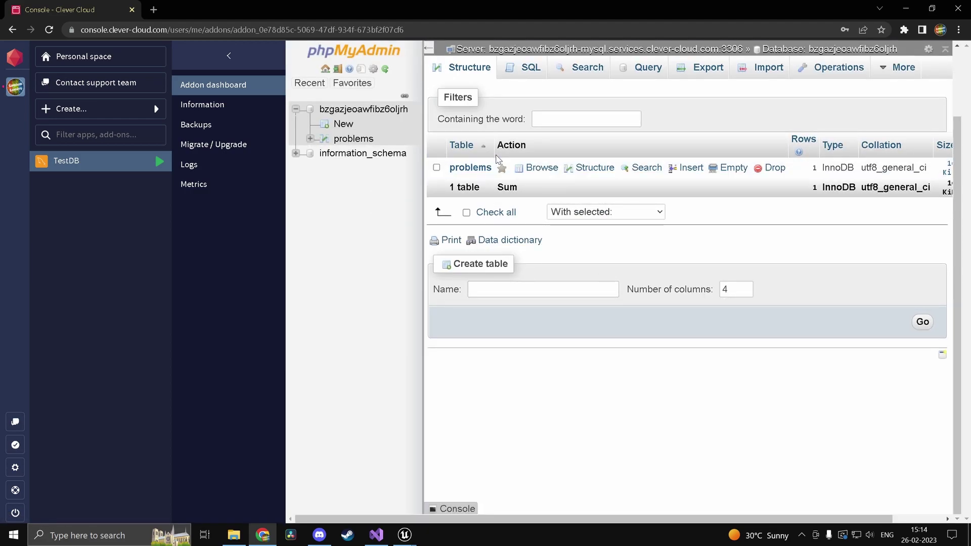
click(483, 167)
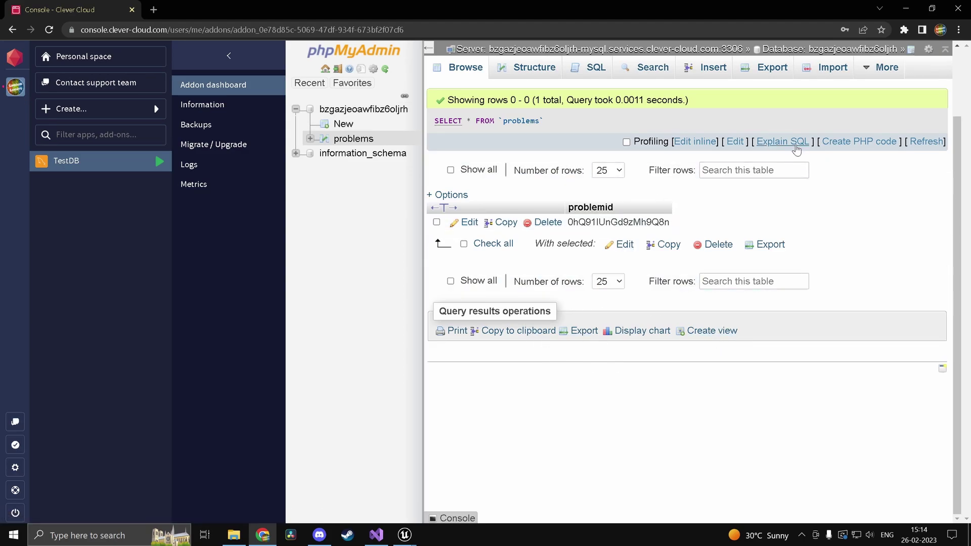
- Insert a Hello entry and a blank entry into problems, then browse its three rows
click(705, 81)
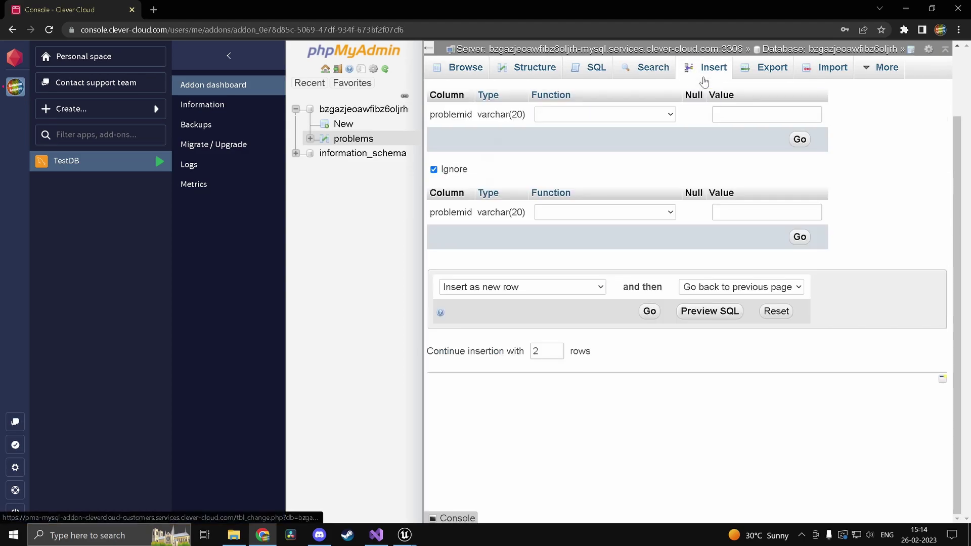
click(559, 212)
click(559, 212)
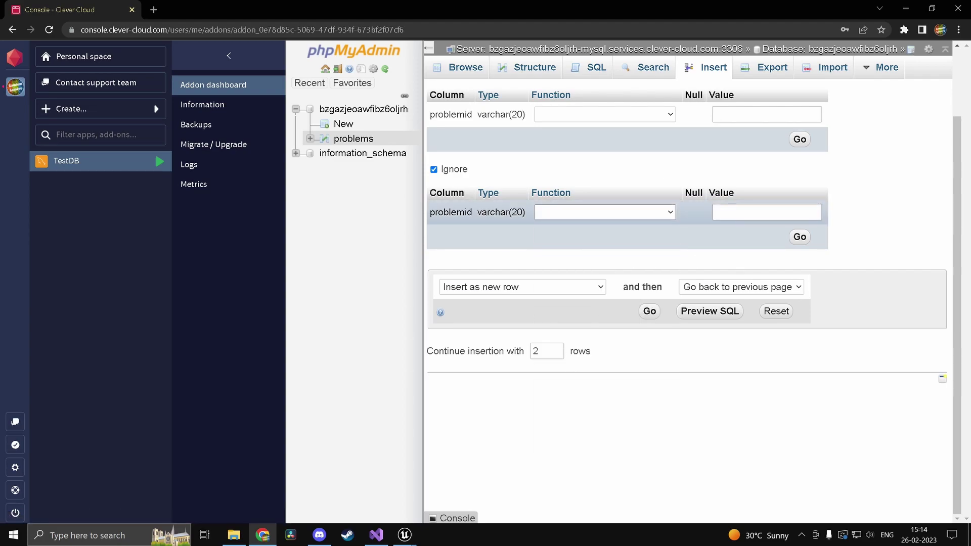
key(Tab)
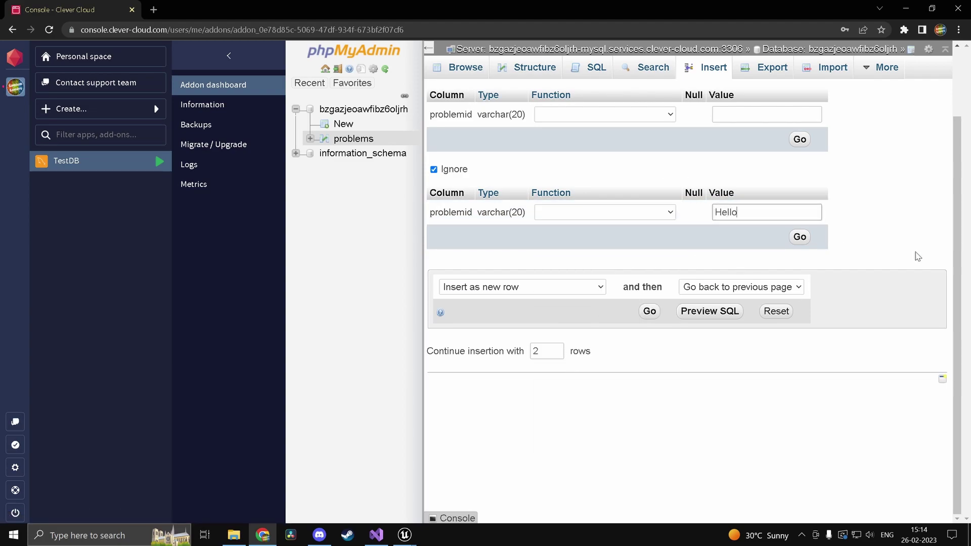
click(799, 236)
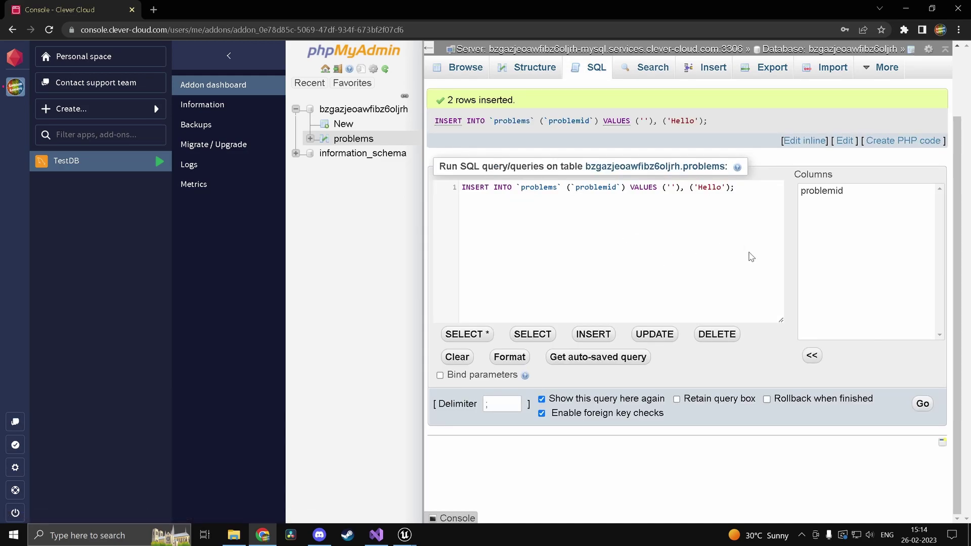
click(932, 405)
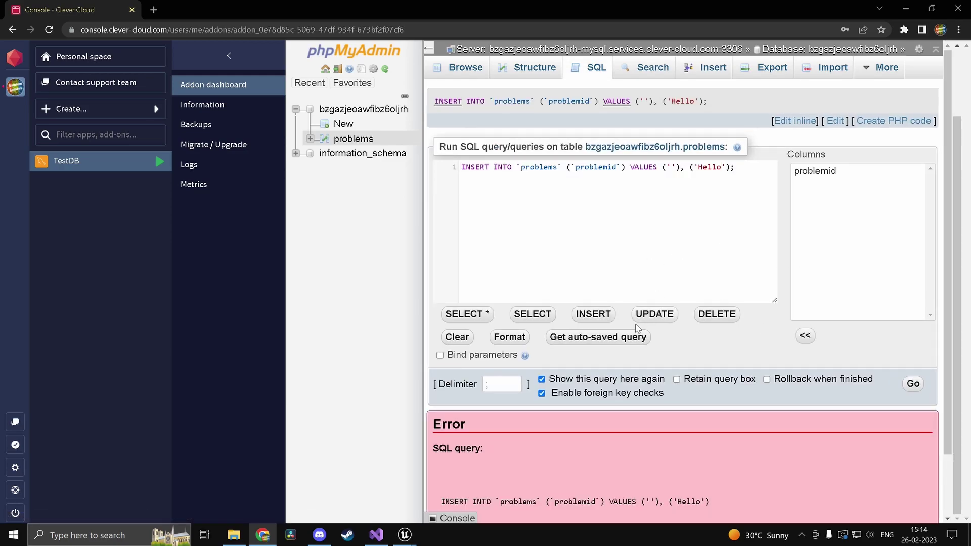
scroll(637, 327, down, 2)
scroll(602, 472, up, 3)
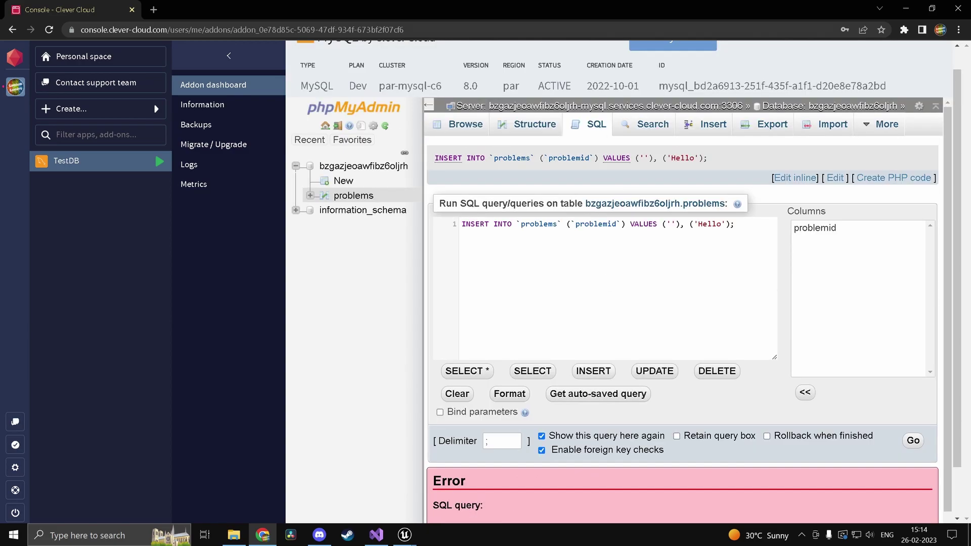
click(528, 133)
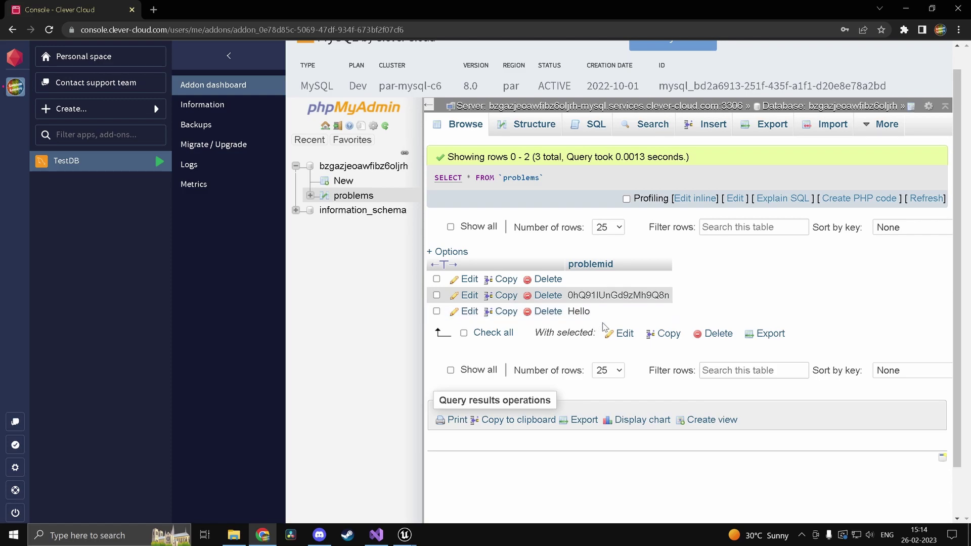
- Complete the query text with '* from problems'
click(906, 9)
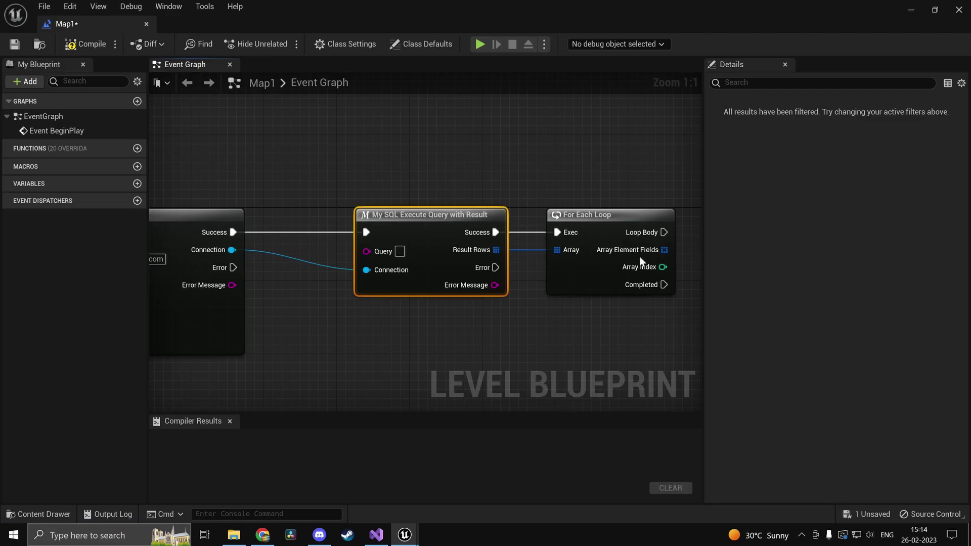
right_drag(554, 329, 674, 335)
right_drag(599, 278, 432, 232)
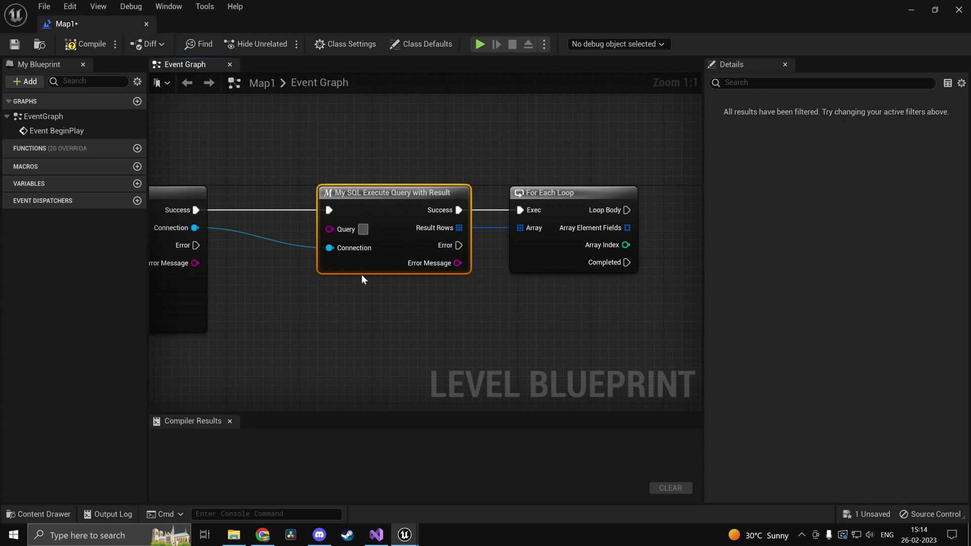
scroll(336, 160, up, 3)
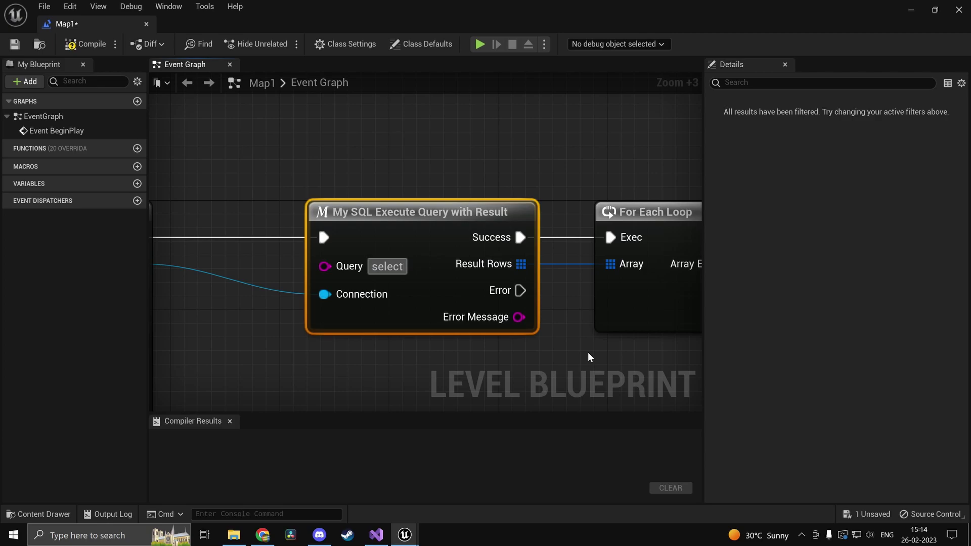
text(* from)
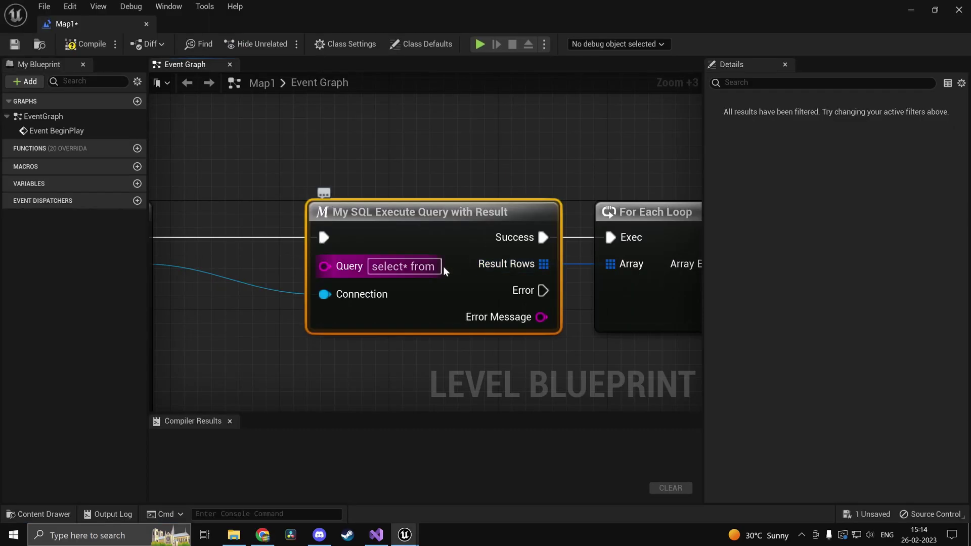
click(442, 268)
text(prob)
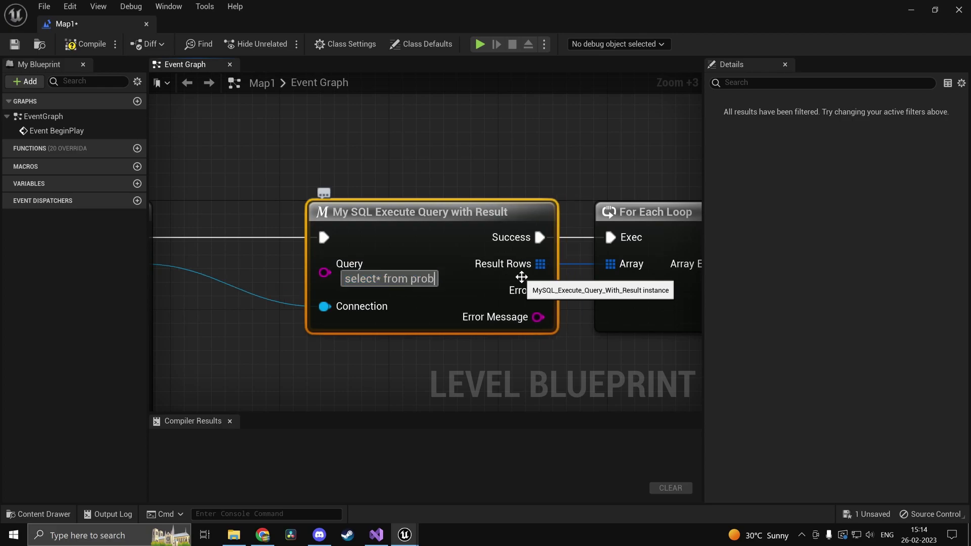
text(lems)
- Add a second For Each Loop in the outer loop's body, looping over each row's fields
drag(434, 210, 391, 210)
scroll(408, 262, down, 2)
right_drag(407, 263, 530, 266)
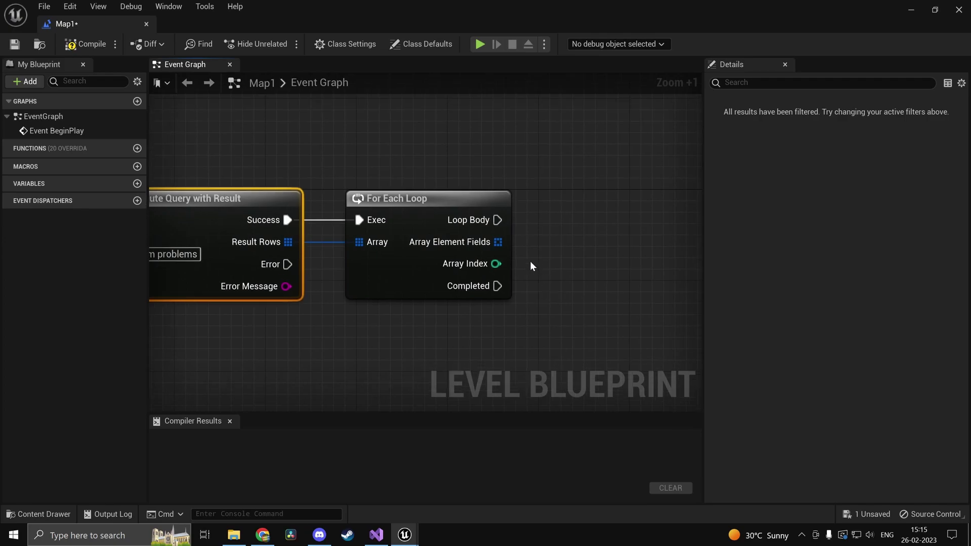
drag(497, 220, 551, 220)
text(for each)
key(Return)
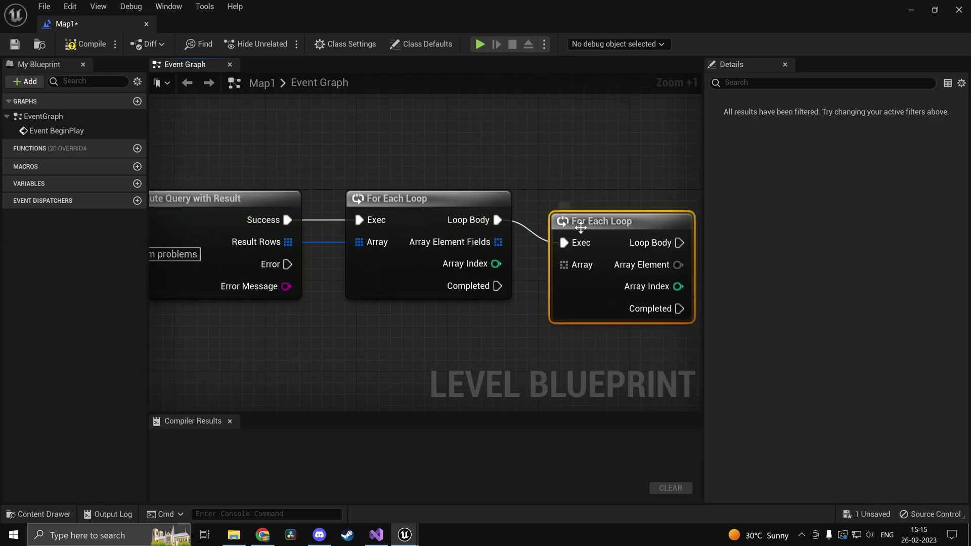
drag(564, 265, 498, 242)
drag(637, 229, 626, 207)
right_drag(649, 221, 539, 238)
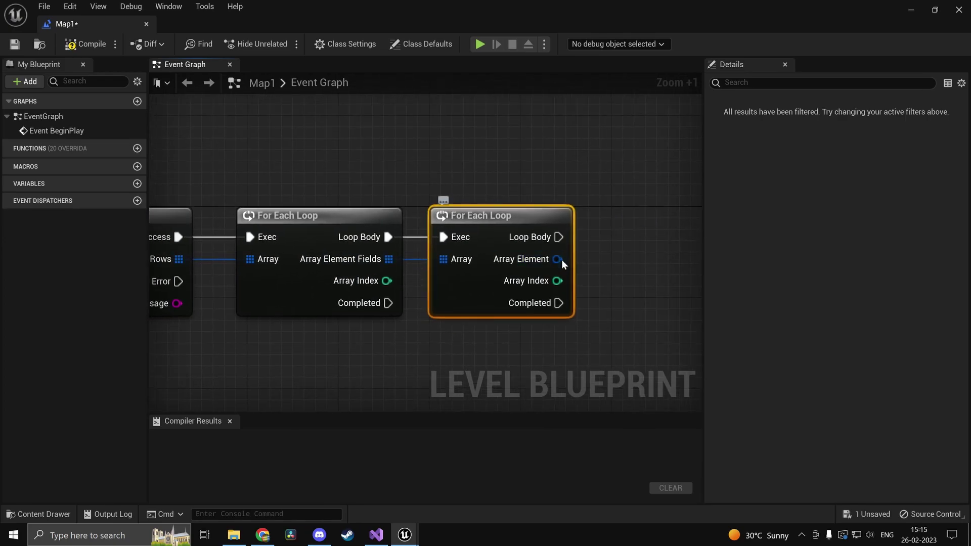
- Split the inner loop's Array Element into key and value
right_click(561, 259)
click(602, 292)
right_drag(623, 302, 481, 338)
- Add a Print String for the field value and compile the level blueprint
right_click(545, 284)
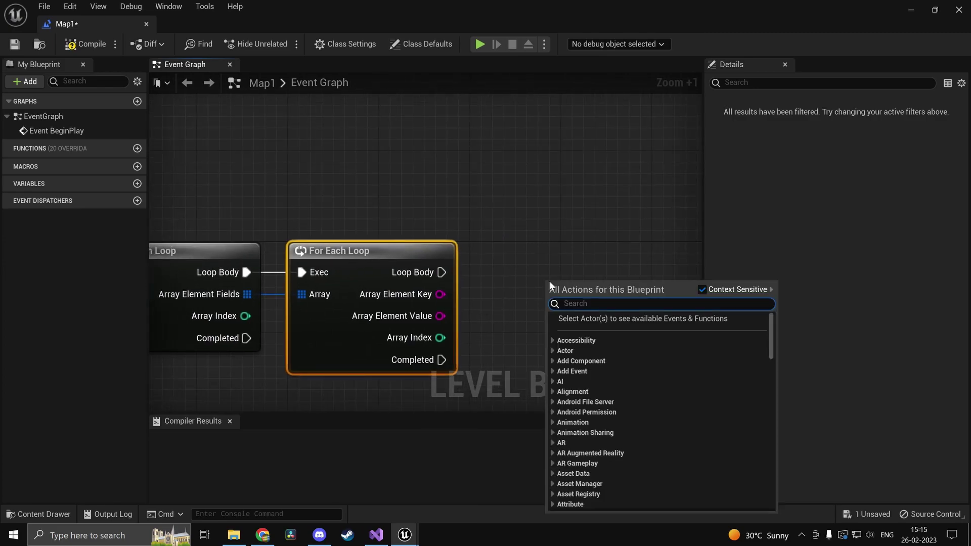
text(printf)
click(614, 338)
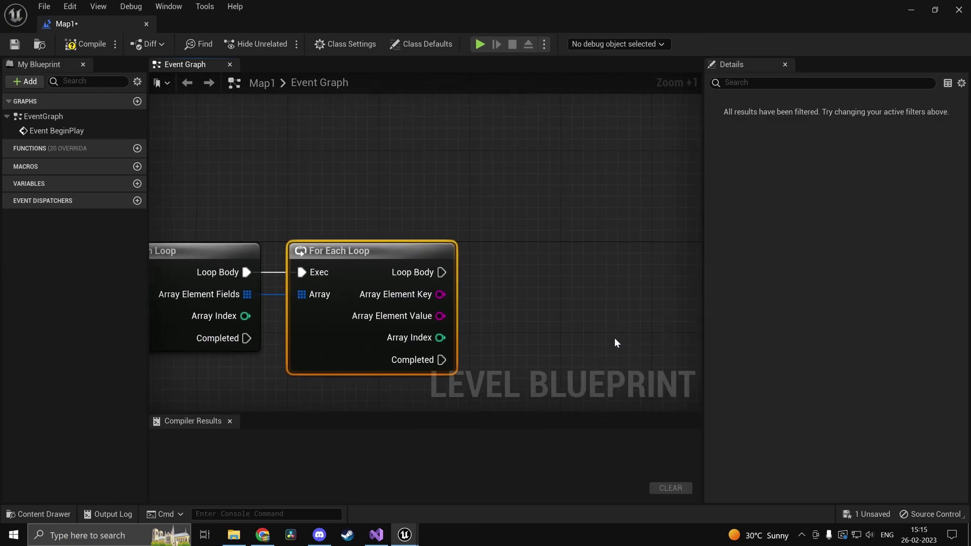
drag(553, 330, 446, 280)
click(535, 324)
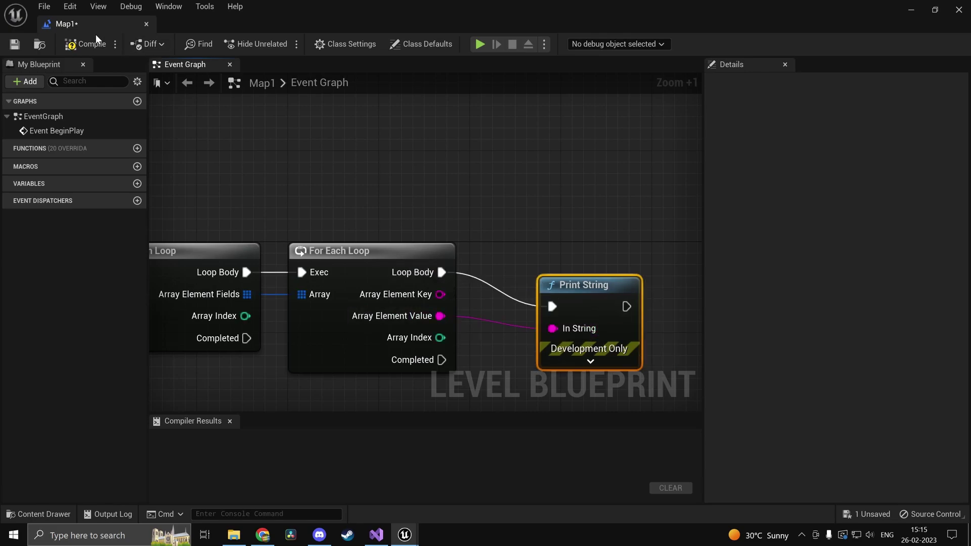
click(86, 44)
- Play-test the level, checking output in the console, then stop
click(910, 12)
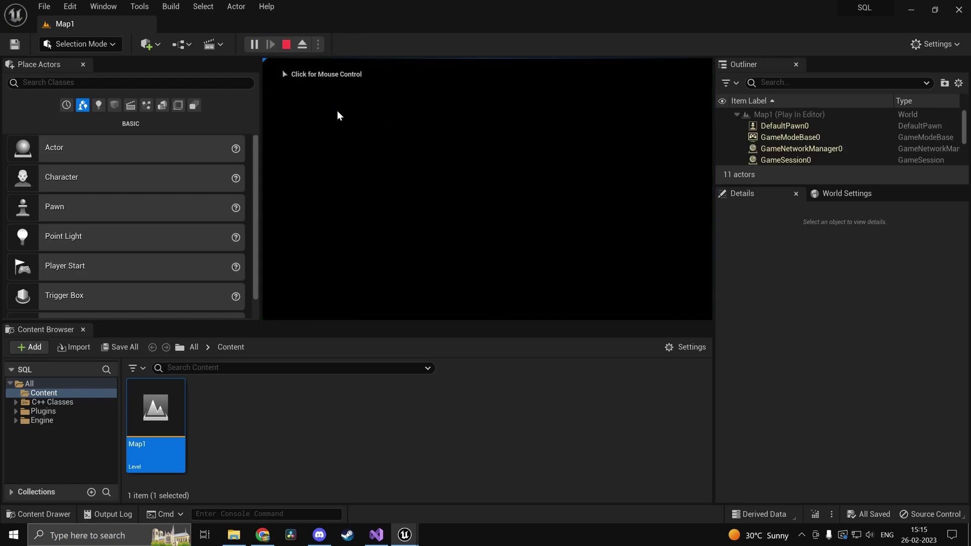
key(grave)
key(Escape)
key(alt+Tab)
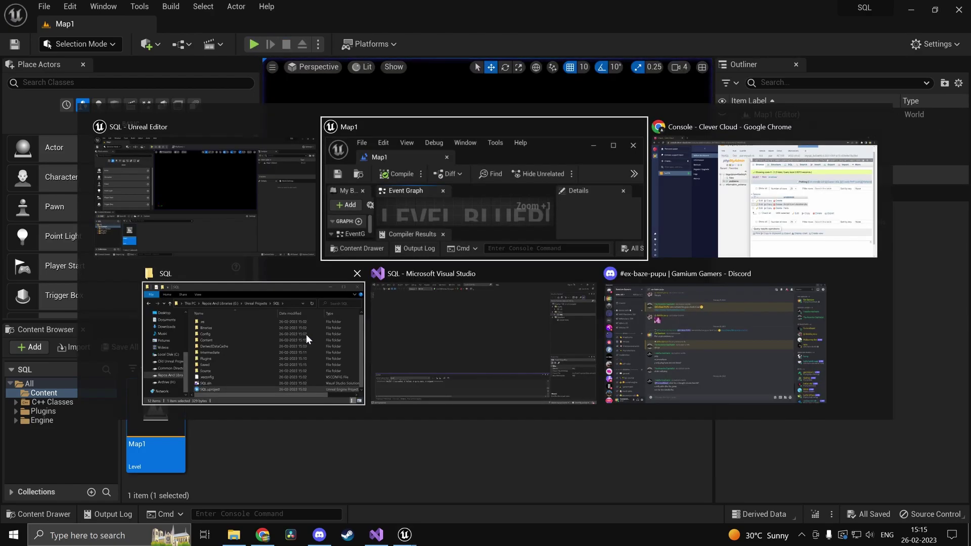
key(ctrl+Tab)
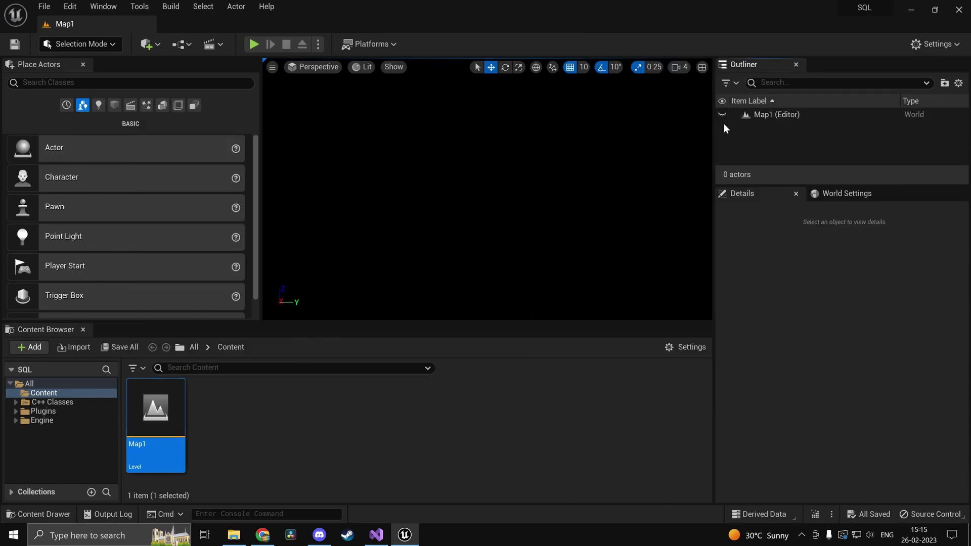
- Reopen the Level Blueprint full-screen and line up Print String with the loops
click(177, 49)
click(226, 124)
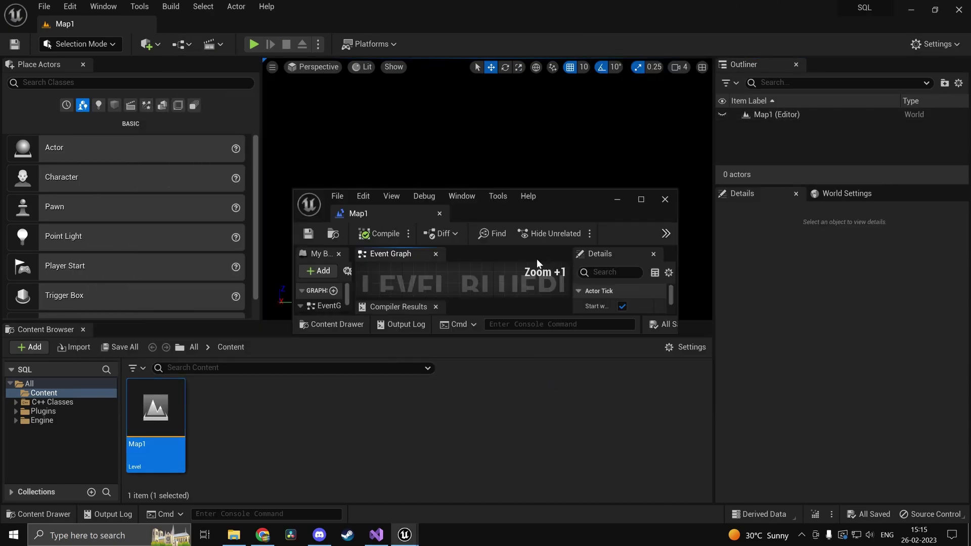
double_click(647, 211)
scroll(577, 281, down, 3)
drag(583, 298, 556, 279)
right_drag(552, 350, 568, 241)
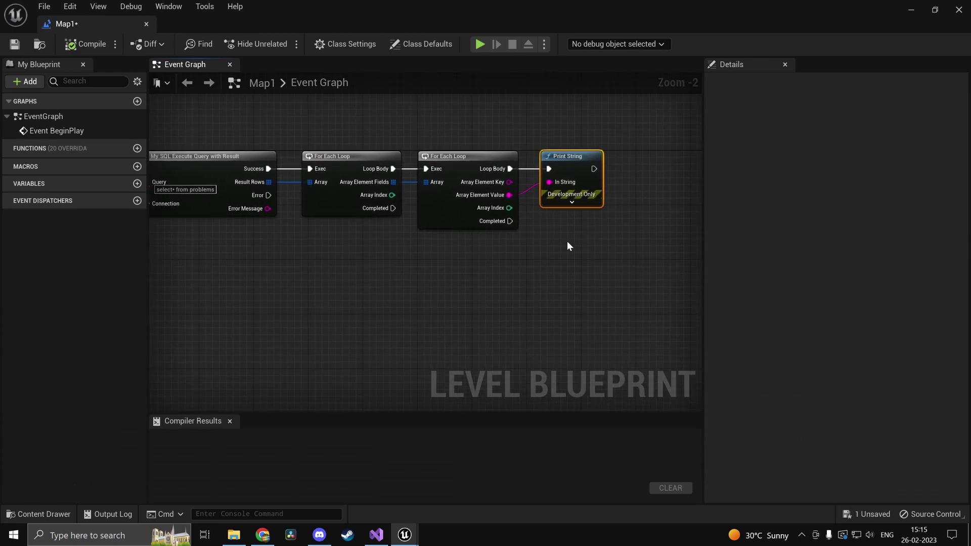
- Pull a wire from the inner loop's Completed output to list actions
drag(497, 218, 540, 254)
right_drag(247, 295, 376, 292)
right_drag(502, 248, 273, 247)
right_drag(330, 253, 478, 252)
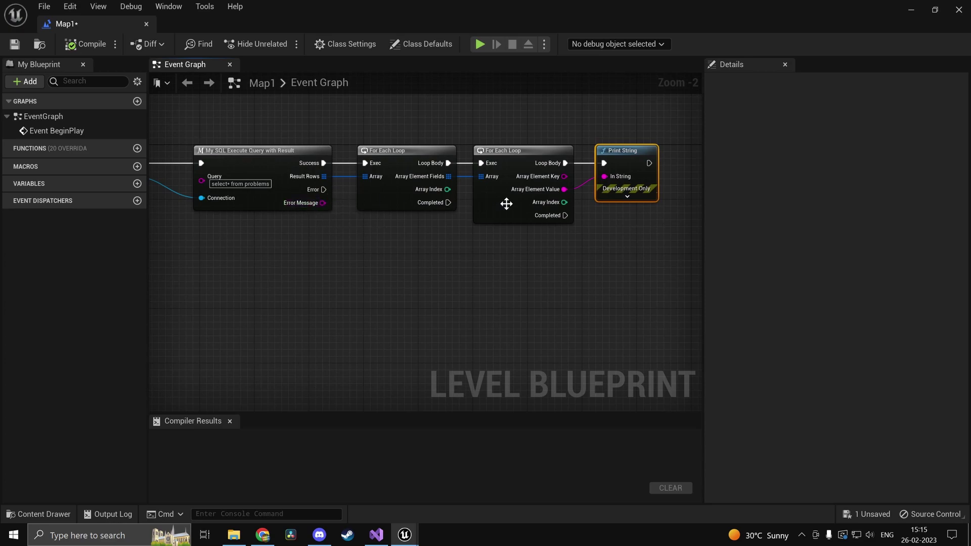
drag(565, 215, 601, 243)
- Add My SQL Close via 'close my', fed the open connection from My SQL Connect
text(close)
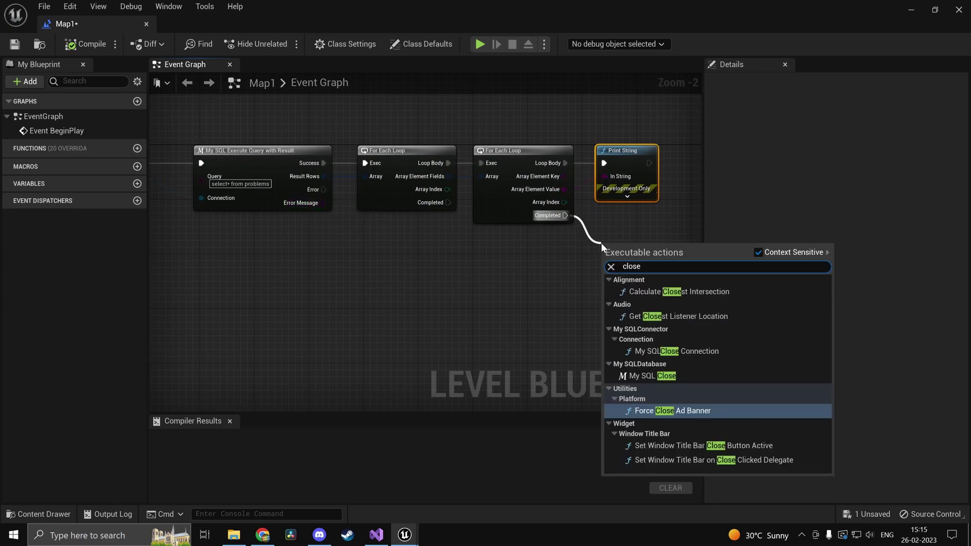
text( my)
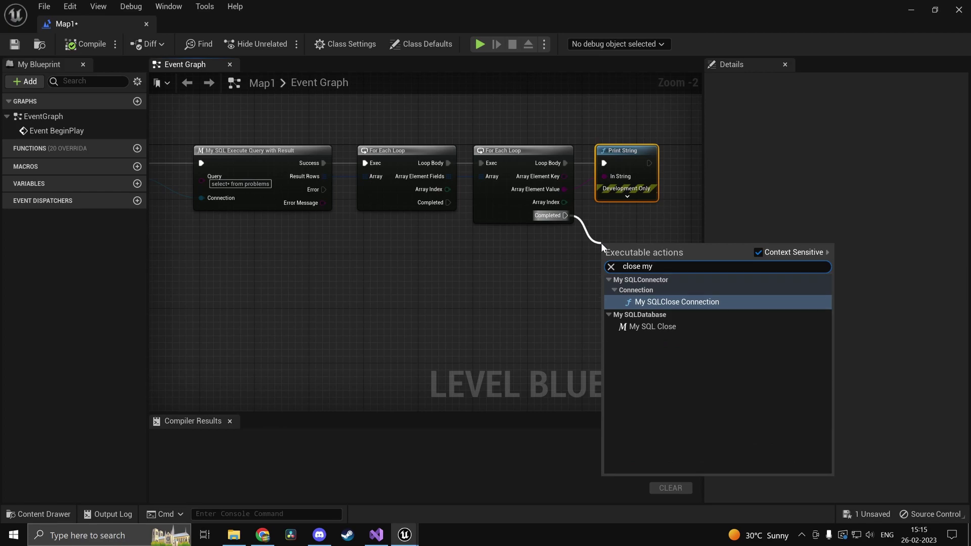
key(Down)
key(Return)
right_drag(568, 231, 529, 207)
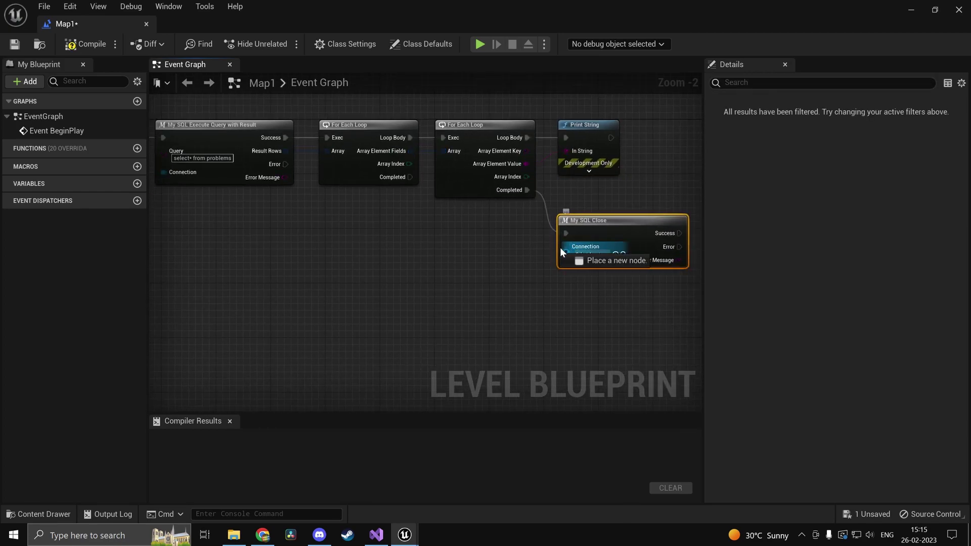
drag(560, 247, 384, 150)
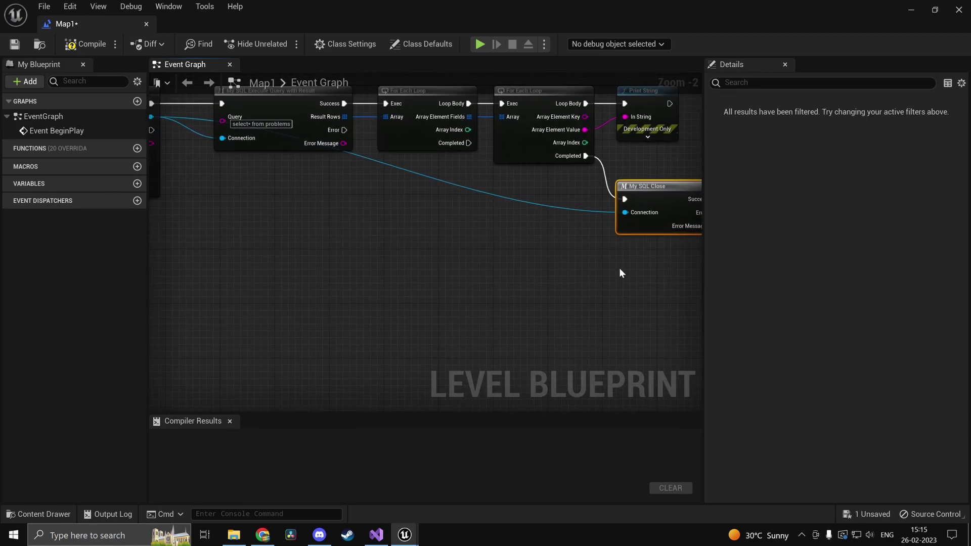
- Add an extra My SQL Execute Query node near the query node
right_drag(615, 269, 578, 377)
right_drag(399, 284, 541, 252)
scroll(365, 190, up, 2)
click(416, 215)
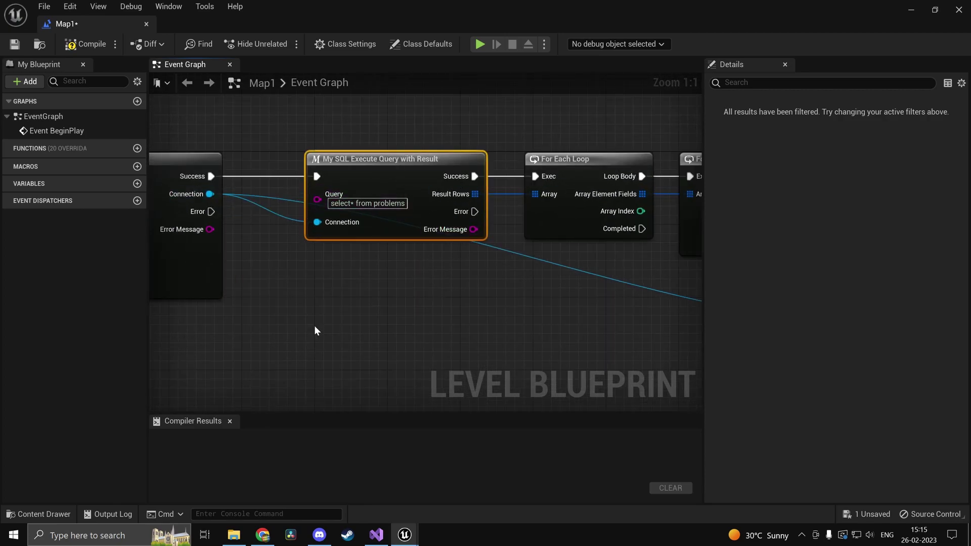
right_click(317, 281)
text(mysql)
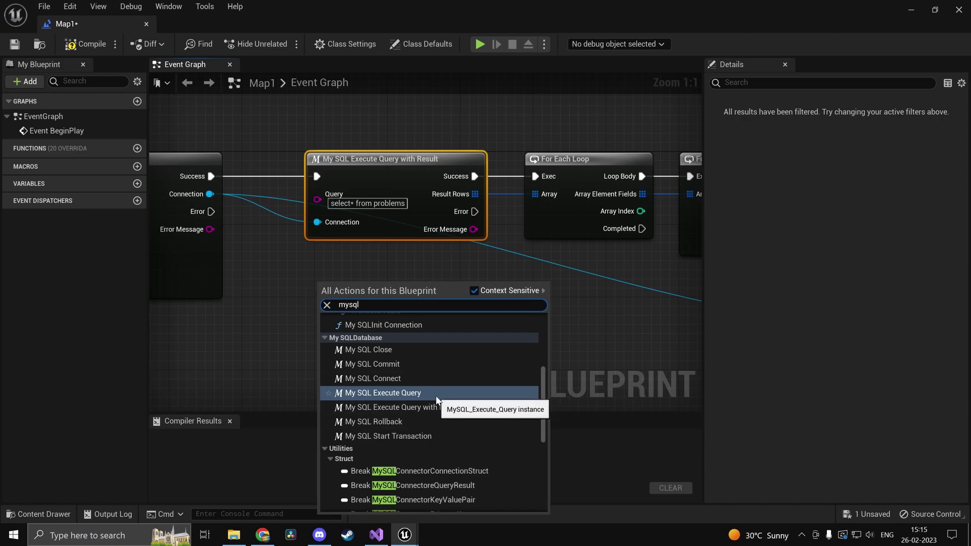
click(408, 390)
drag(407, 289, 442, 269)
- Reposition the extra Execute Query node, then delete it as unneeded
scroll(514, 290, down, 3)
right_drag(514, 291, 566, 246)
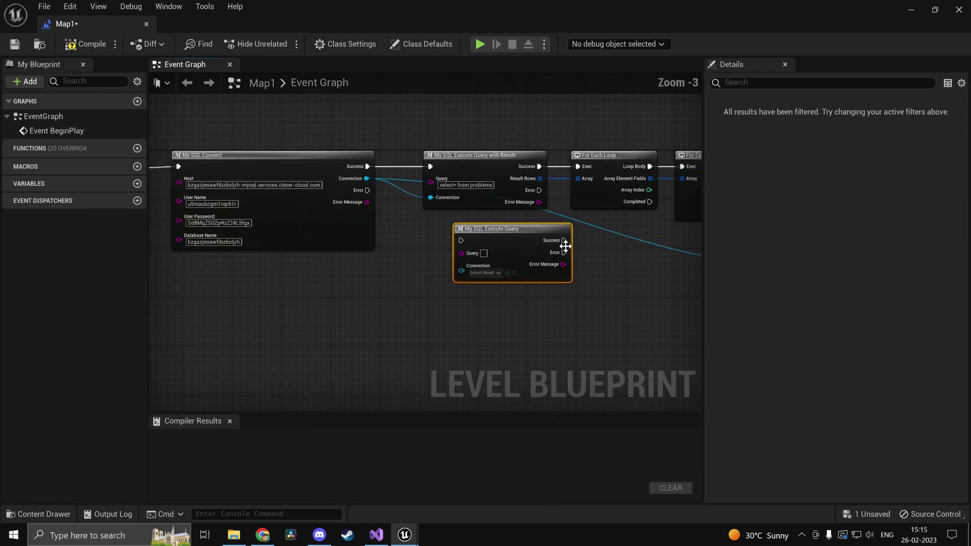
scroll(565, 247, up, 3)
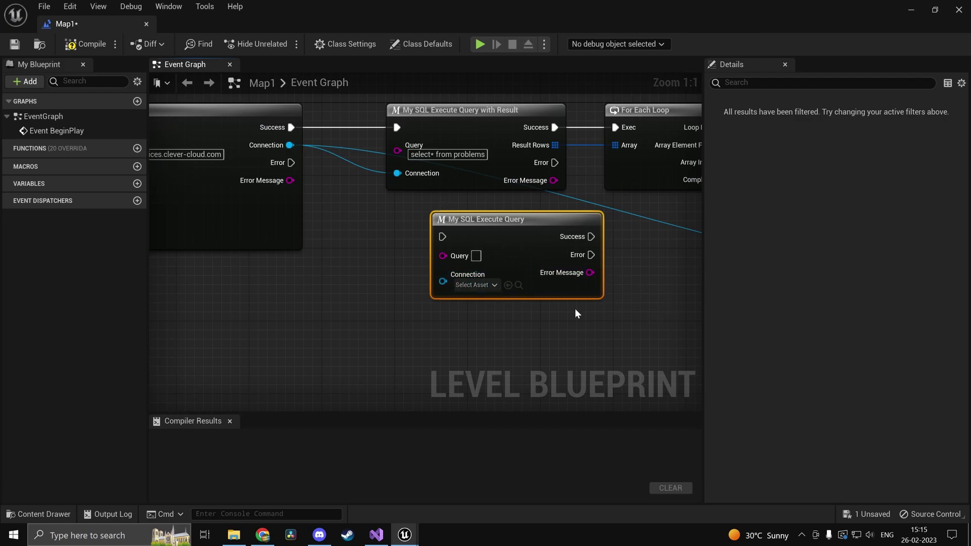
drag(479, 218, 493, 260)
right_drag(580, 252, 573, 230)
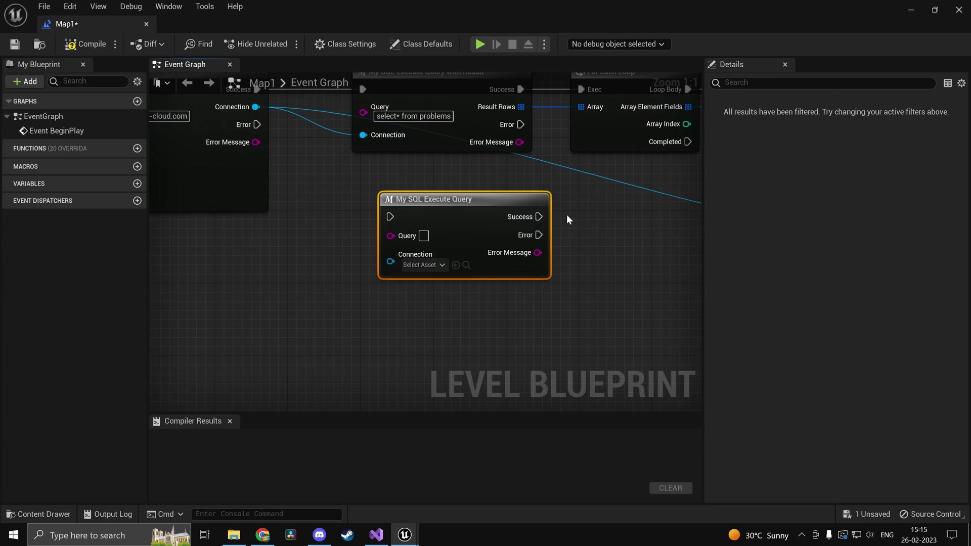
key(Delete)
right_drag(628, 273, 363, 244)
scroll(362, 244, down, 4)
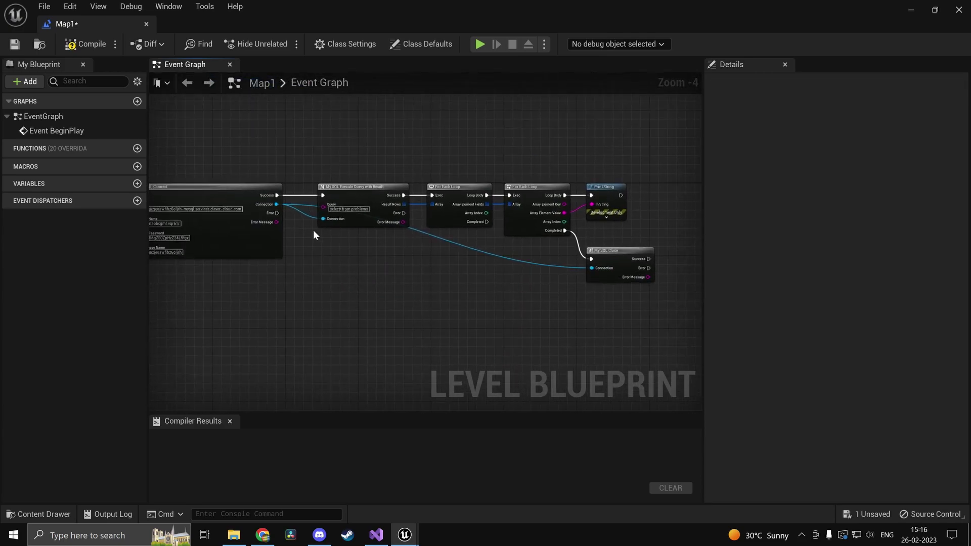
- Review the node chain and compile the level blueprint
scroll(312, 231, up, 3)
right_drag(283, 233, 562, 190)
scroll(561, 195, down, 3)
right_drag(638, 241, 320, 240)
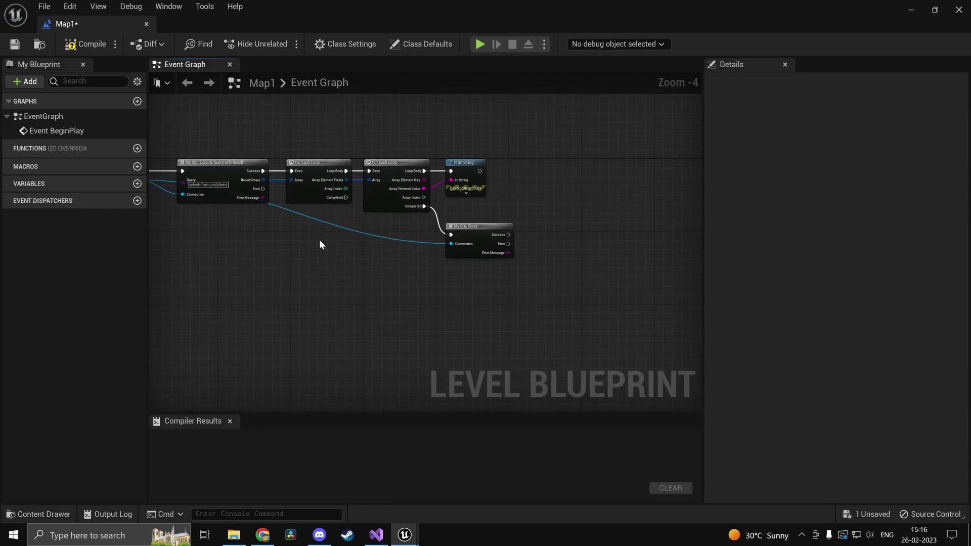
scroll(319, 244, up, 4)
click(86, 44)
- Rewire My SQL Close to the outer loop's Completed output and move it beneath that loop
scroll(445, 319, down, 1)
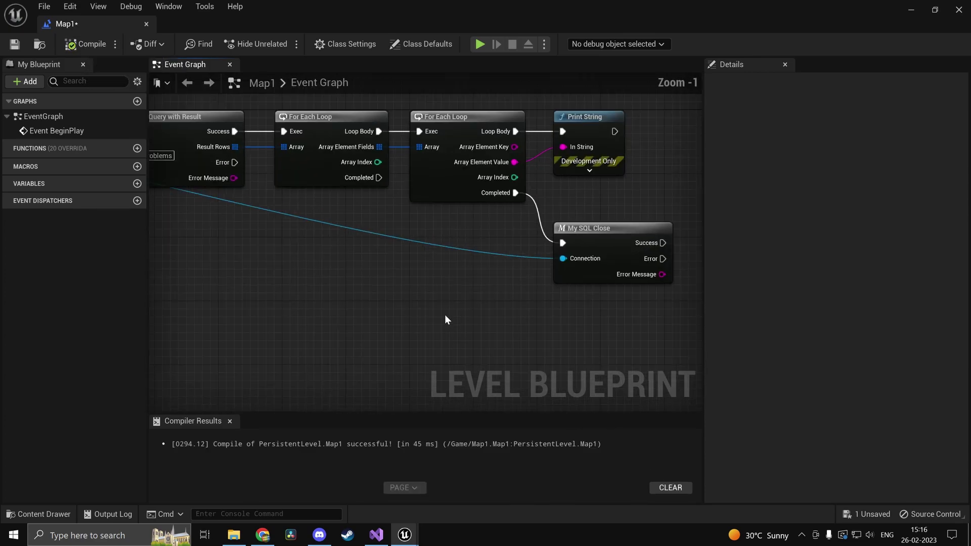
scroll(445, 318, down, 3)
scroll(470, 253, up, 4)
scroll(367, 262, down, 3)
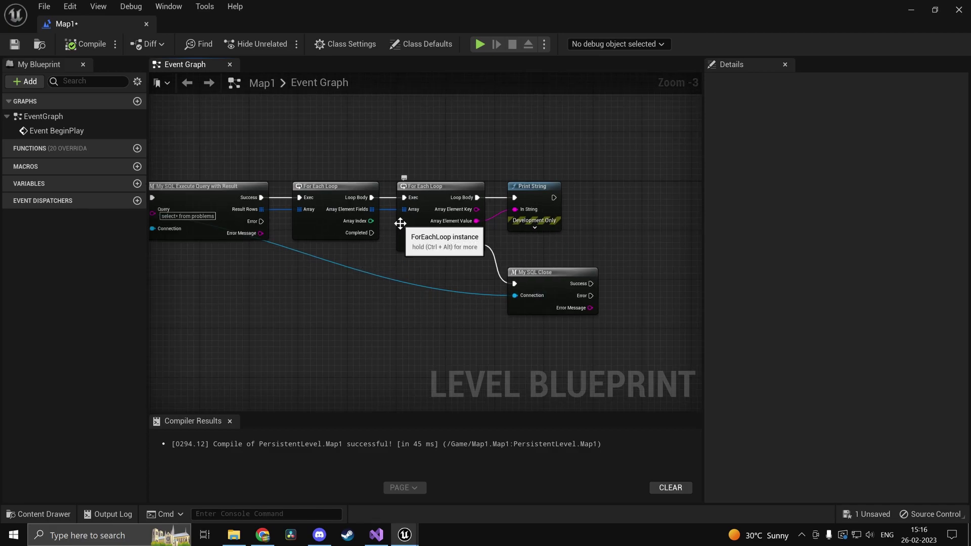
right_drag(302, 176, 598, 171)
right_drag(286, 167, 432, 162)
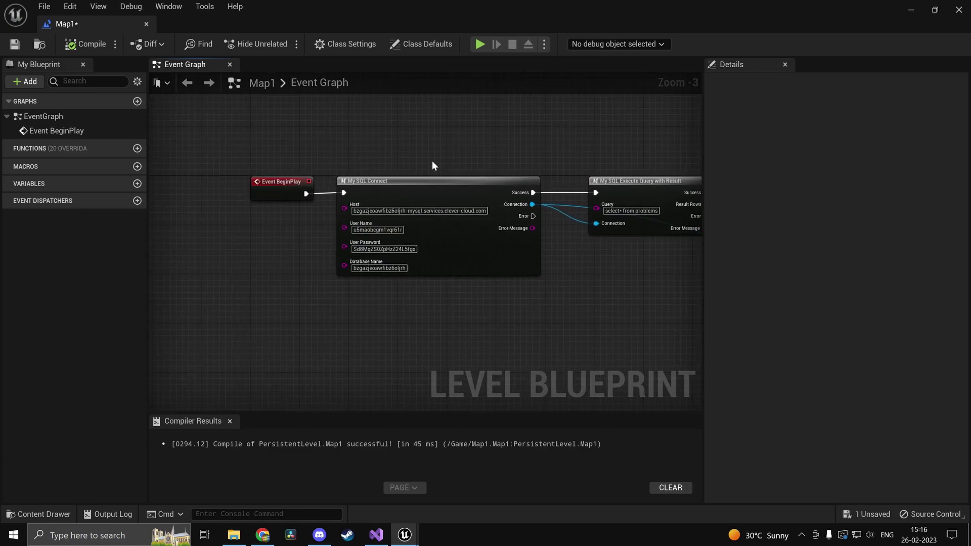
right_drag(690, 284, 439, 234)
right_drag(590, 235, 444, 227)
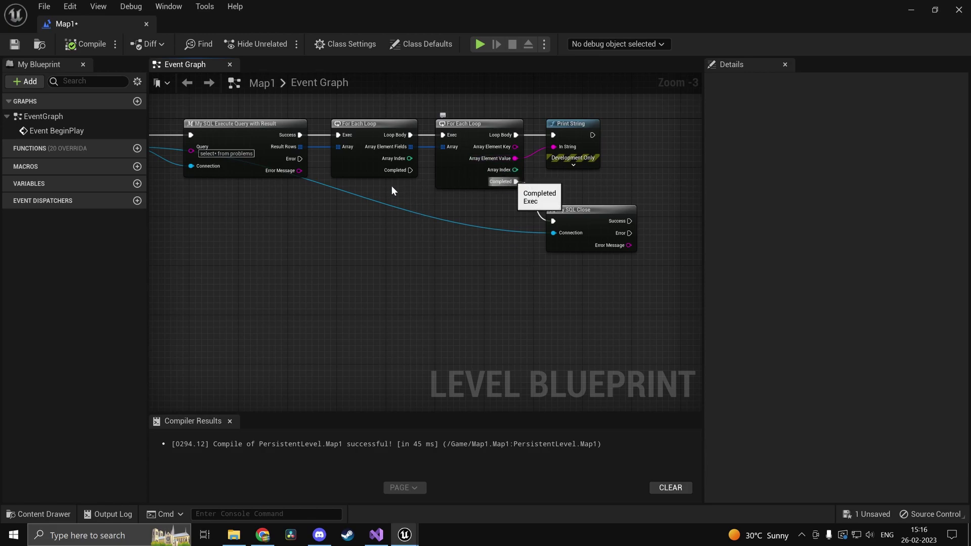
ctrl+drag(391, 186, 405, 170)
drag(609, 229, 479, 227)
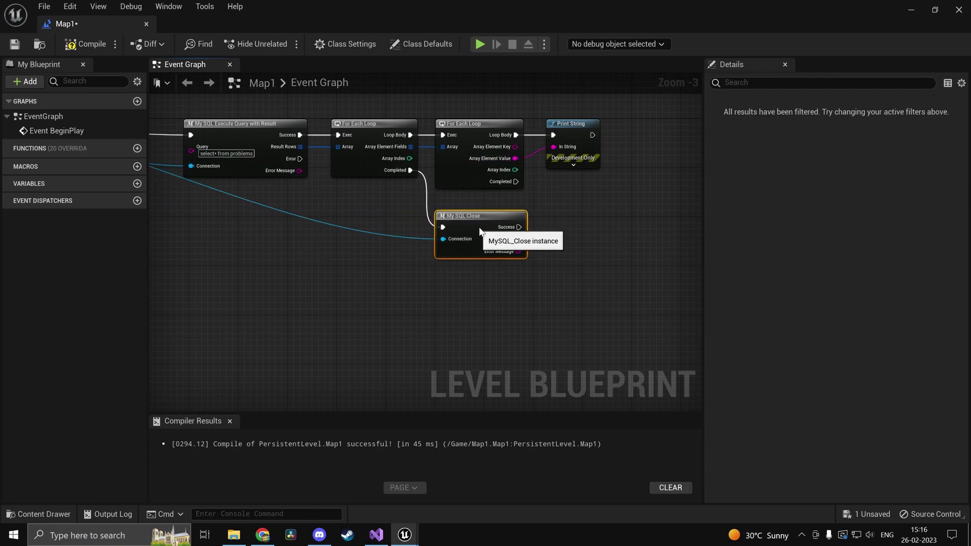